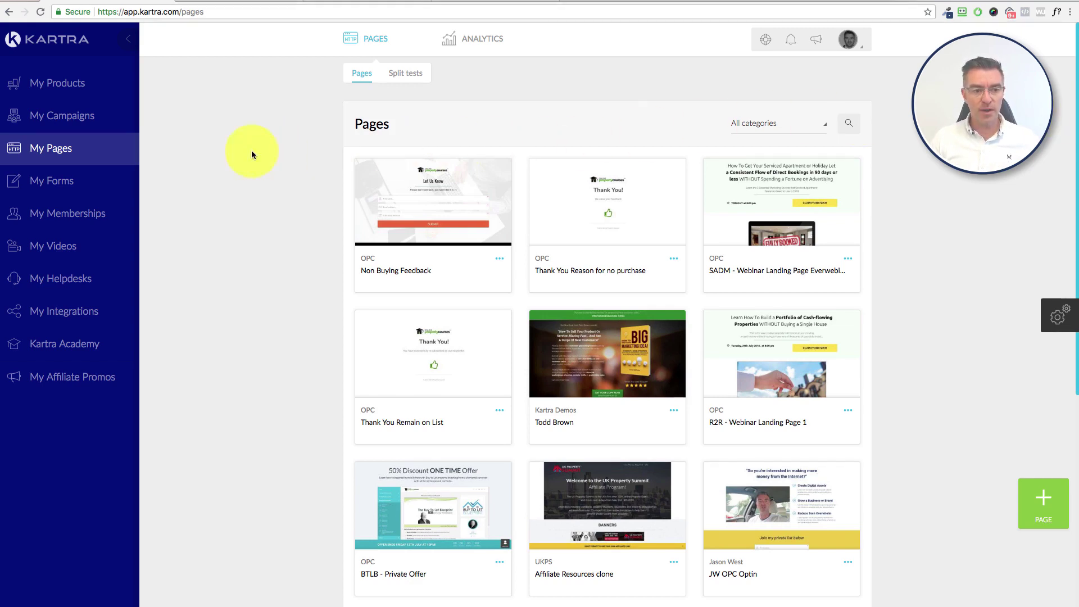
# Step: Go from the Pages library to the list of opt-in forms
pyautogui.click(52, 183)
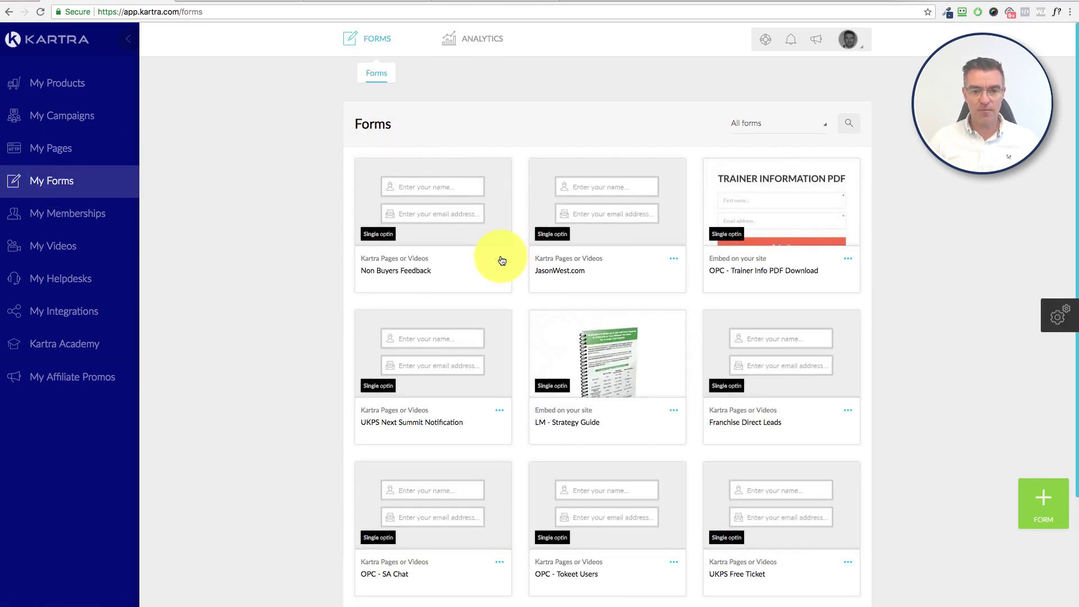
# Step: Open the Non Buyers Feedback form's field setup and edit its third 'reason' field
pyautogui.click(500, 258)
pyautogui.click(546, 269)
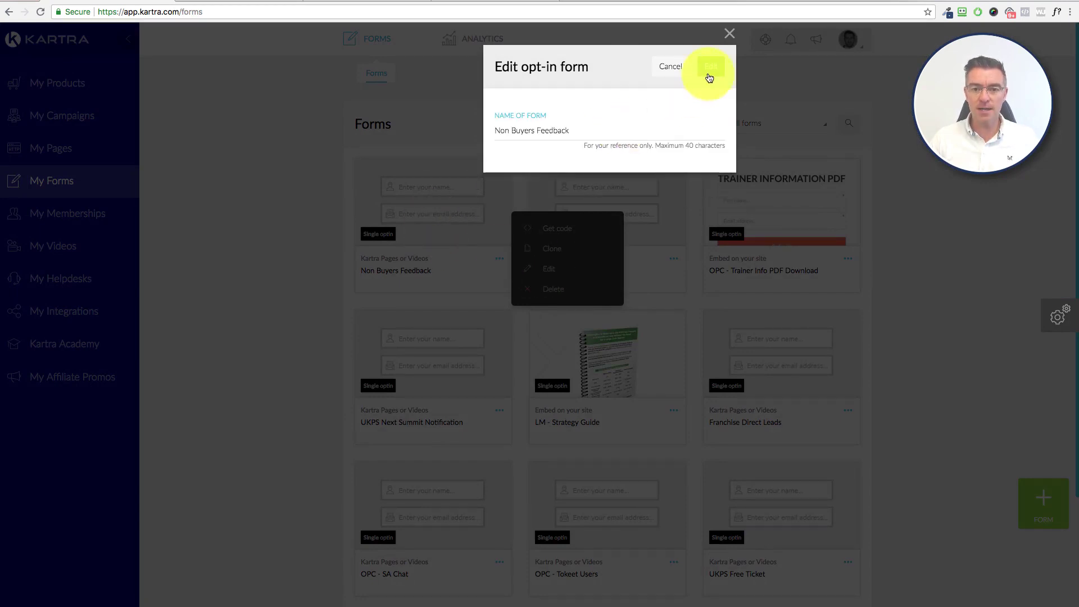
pyautogui.click(709, 72)
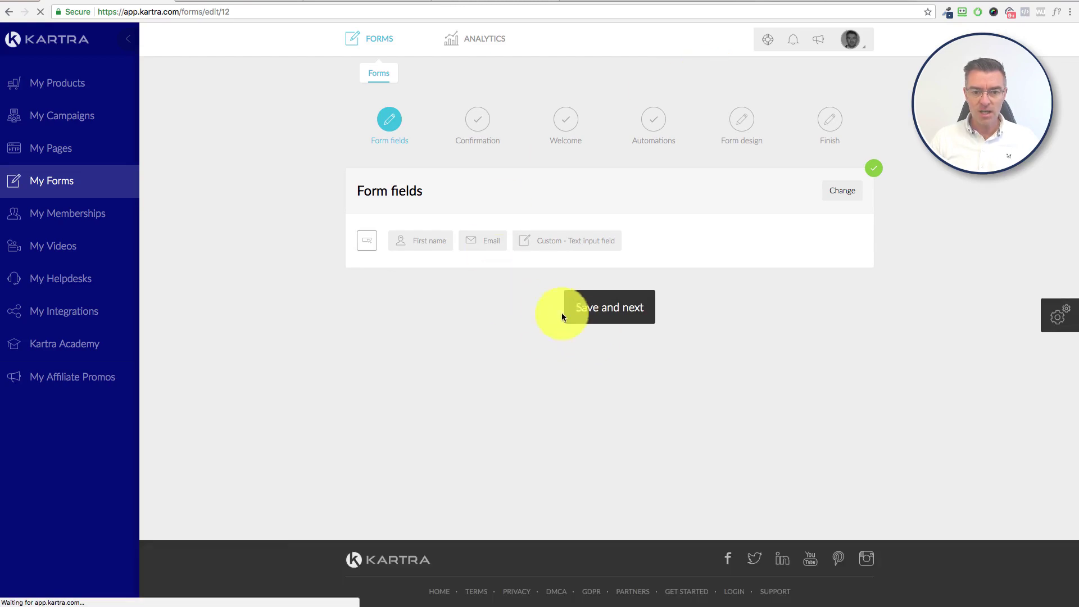
pyautogui.click(845, 193)
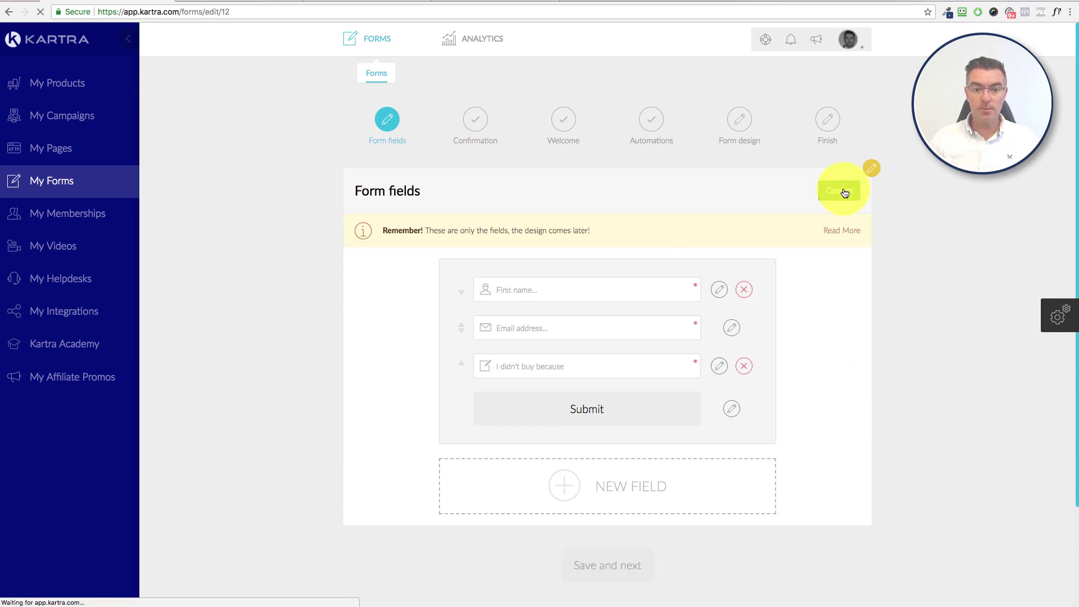
pyautogui.click(531, 291)
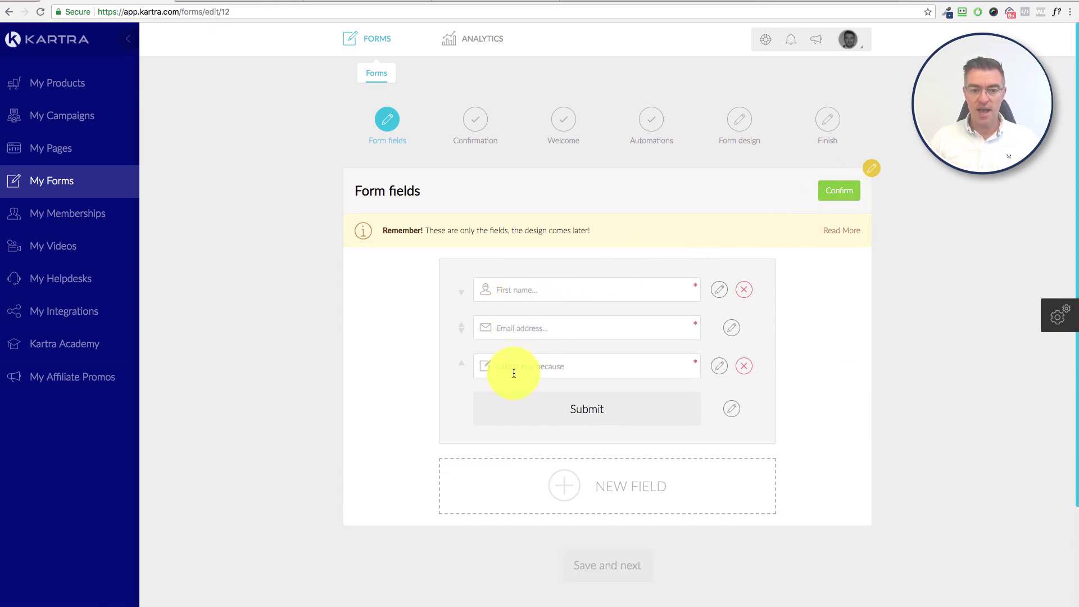
pyautogui.click(721, 369)
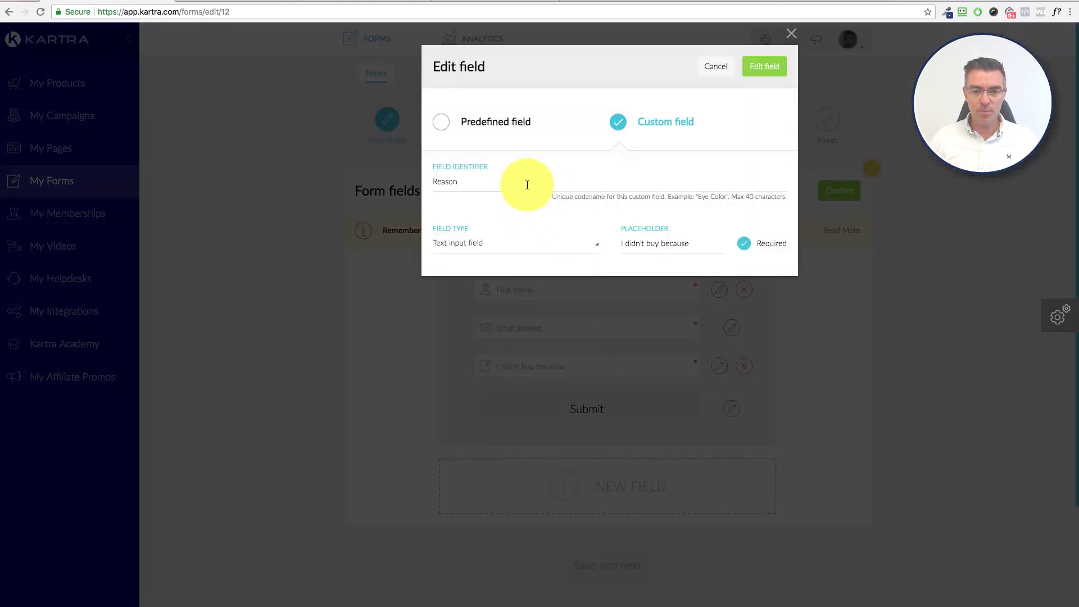
# Step: Change the reason field's placeholder to 'I didn't buy the course because...' and apply it
pyautogui.click(692, 242)
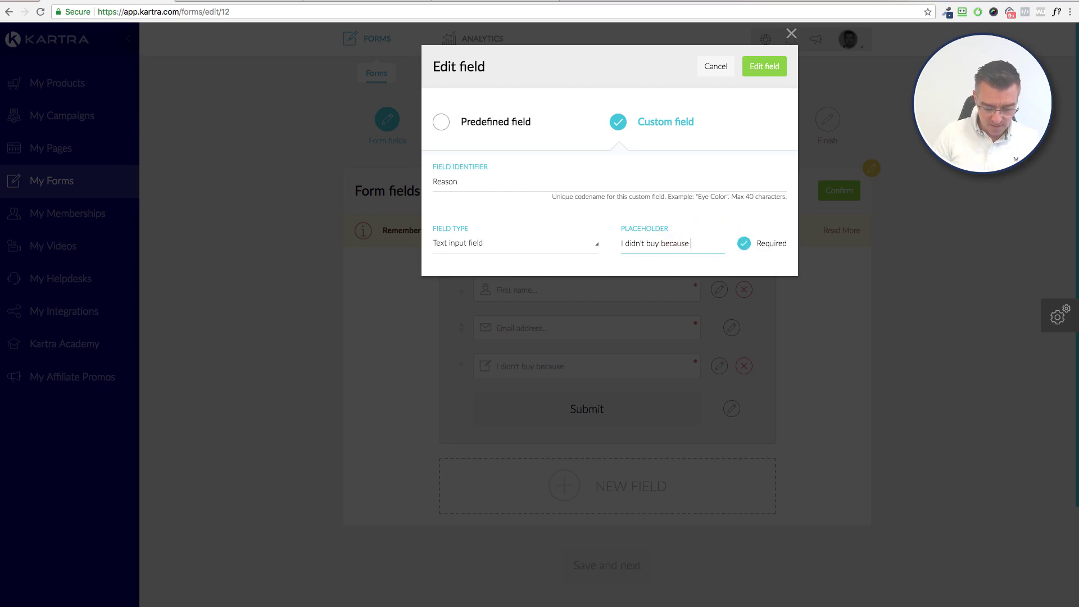
pyautogui.write('the course')
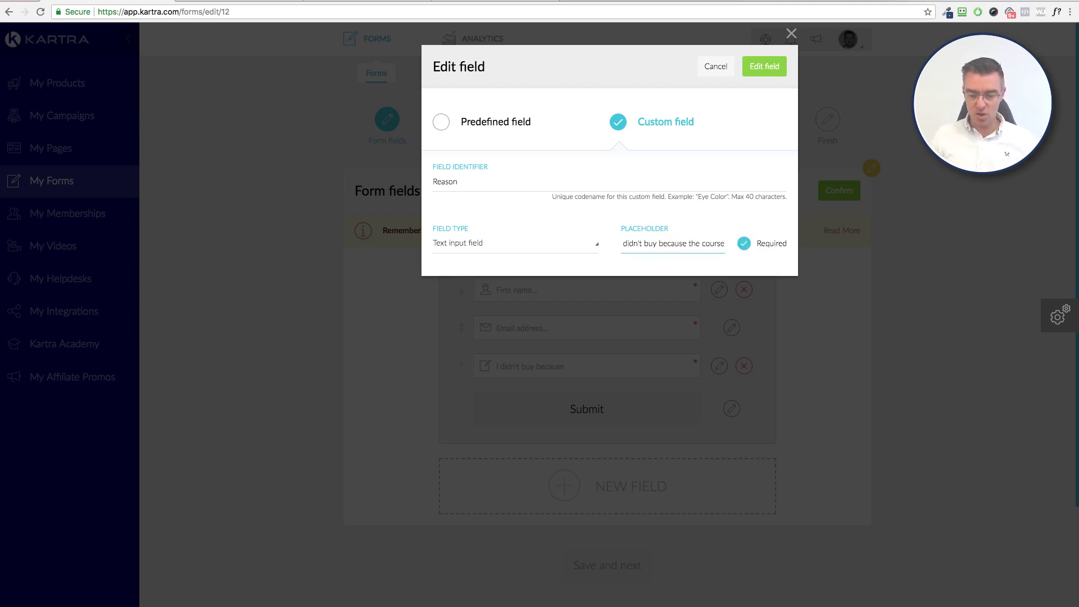
pyautogui.write('.')
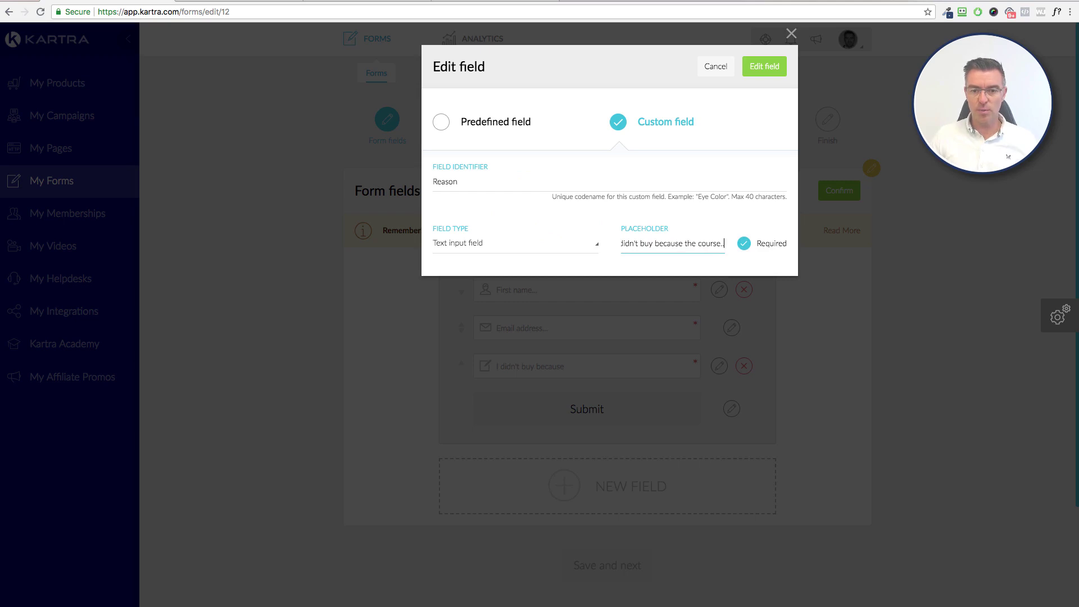
pyautogui.write('..')
pyautogui.click(652, 245)
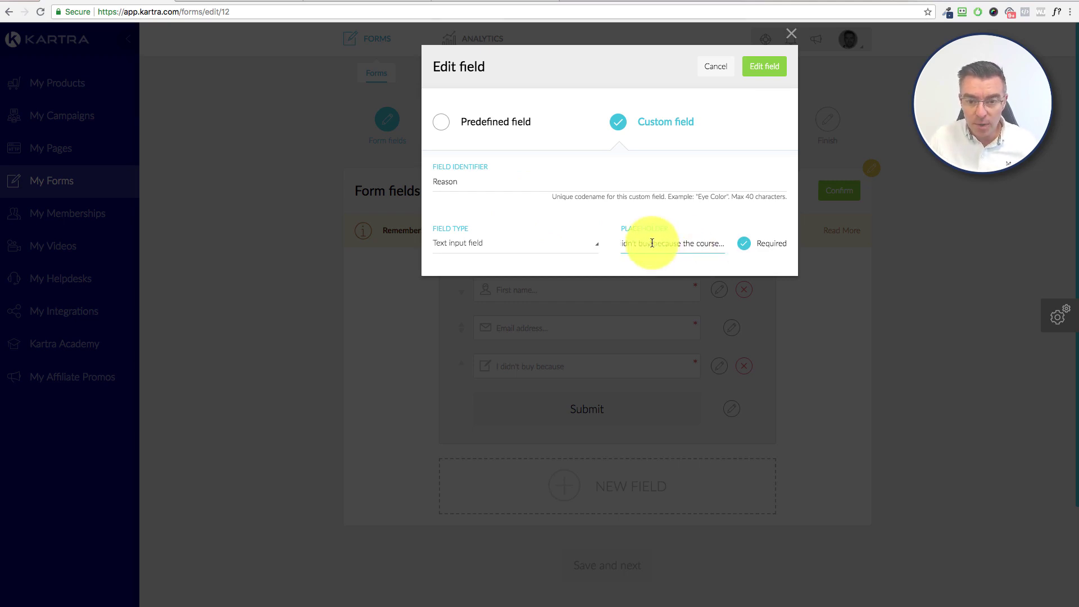
pyautogui.write('the course')
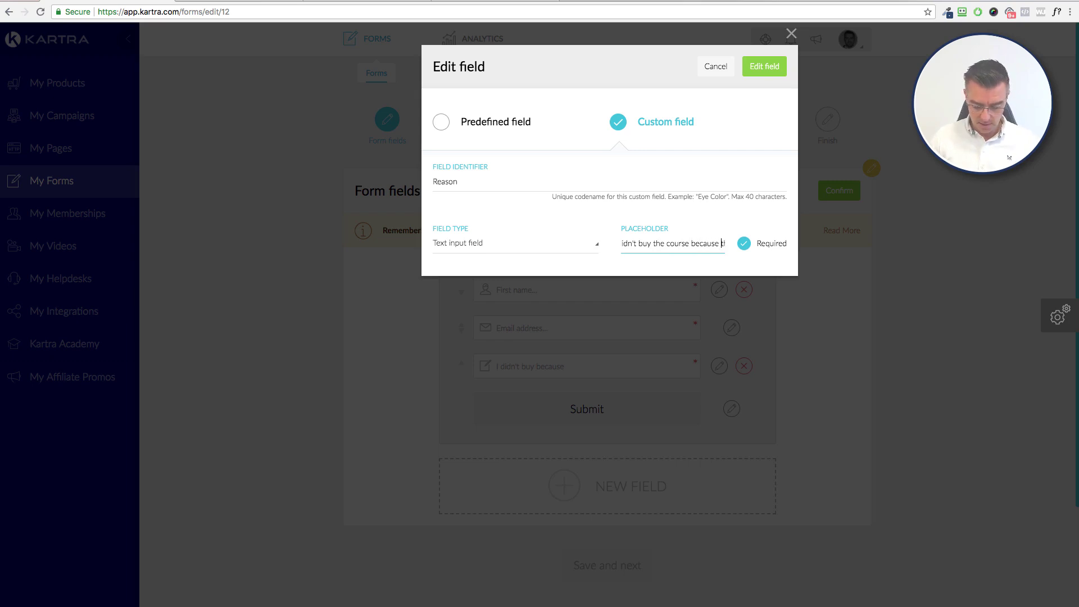
pyautogui.press('Delete')
pyautogui.press('Delete')
pyautogui.press('Delete')
pyautogui.press('Delete')
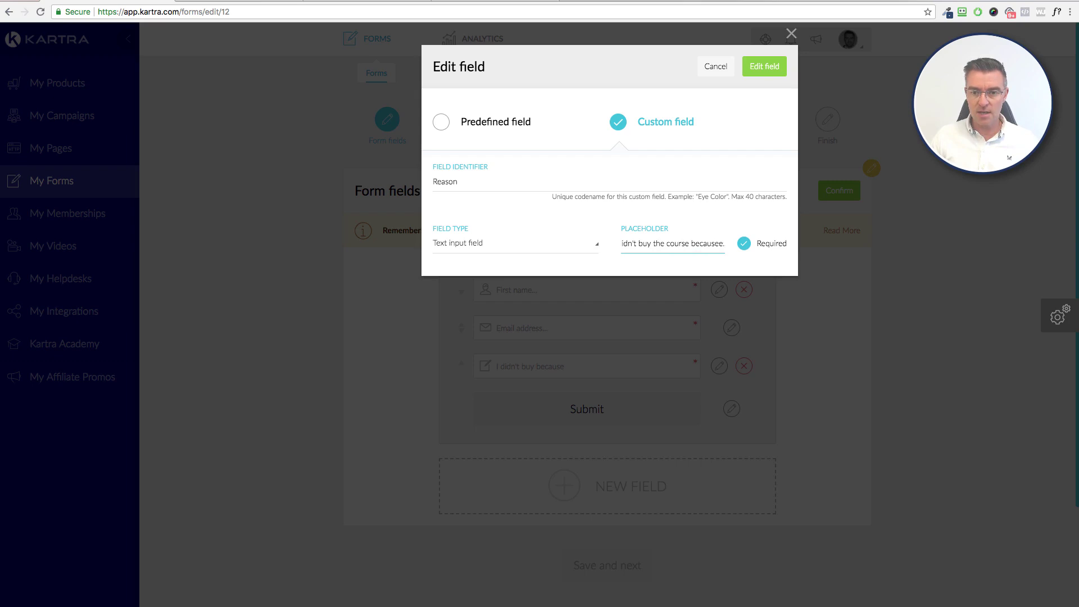
pyautogui.write('...')
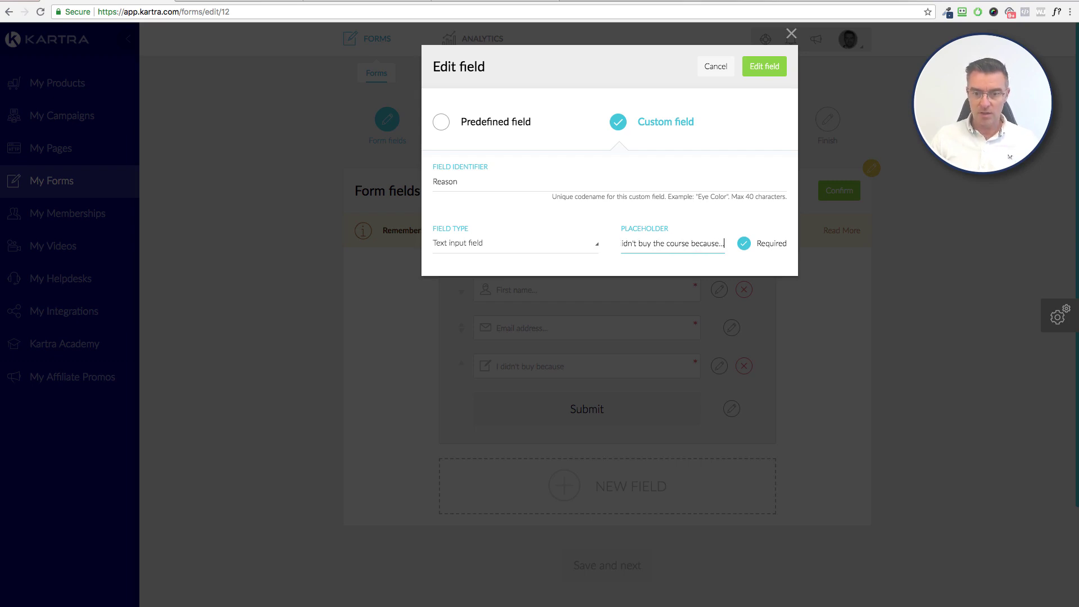
pyautogui.click(765, 67)
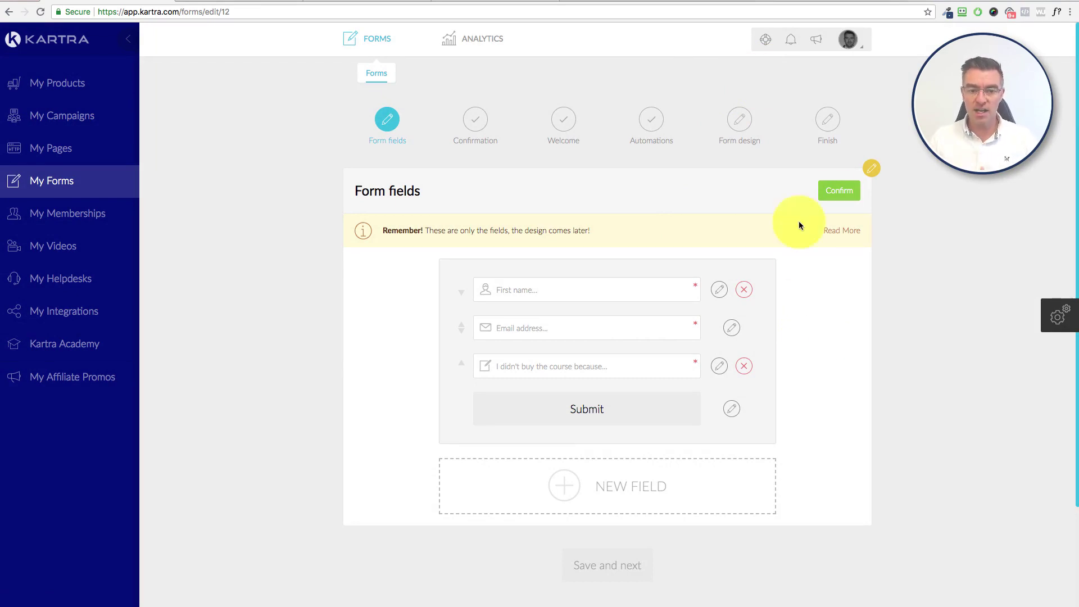
# Step: Confirm the form fields and advance to the Confirmation step with single opt-in
pyautogui.click(837, 189)
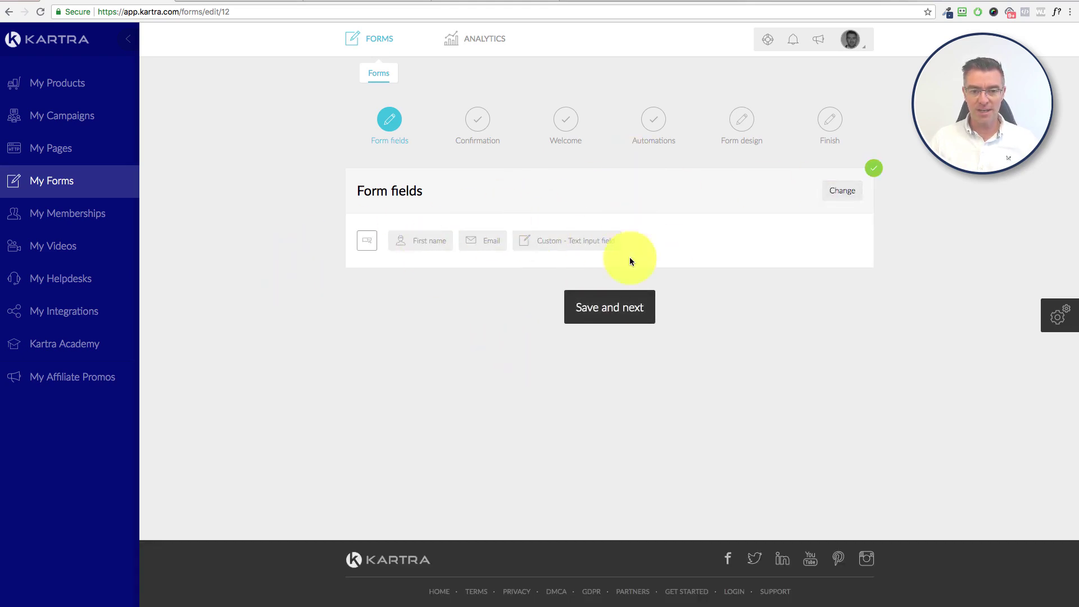
pyautogui.click(844, 192)
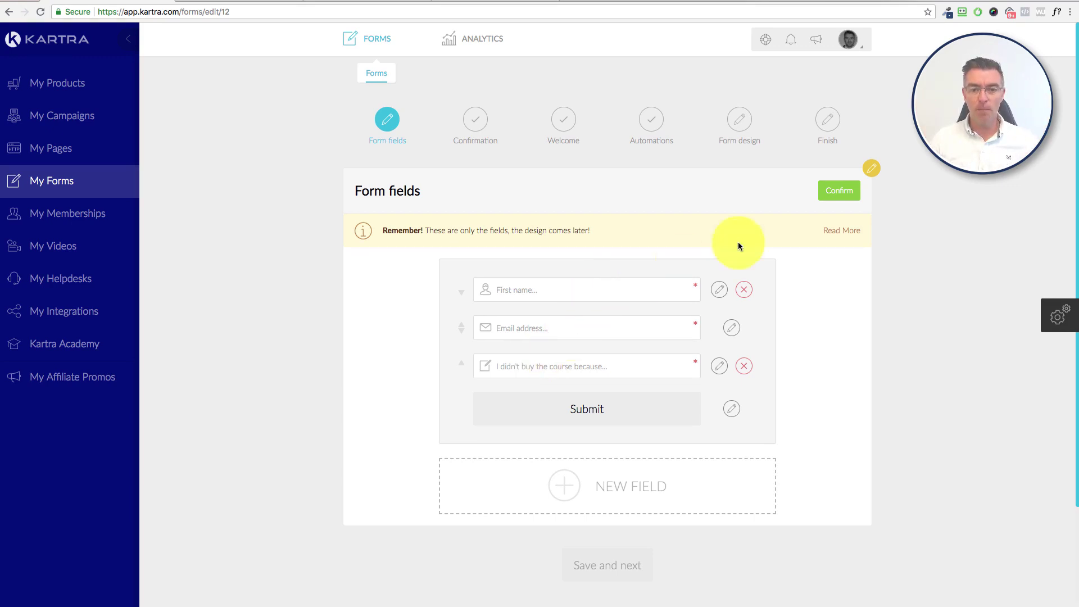
pyautogui.click(842, 191)
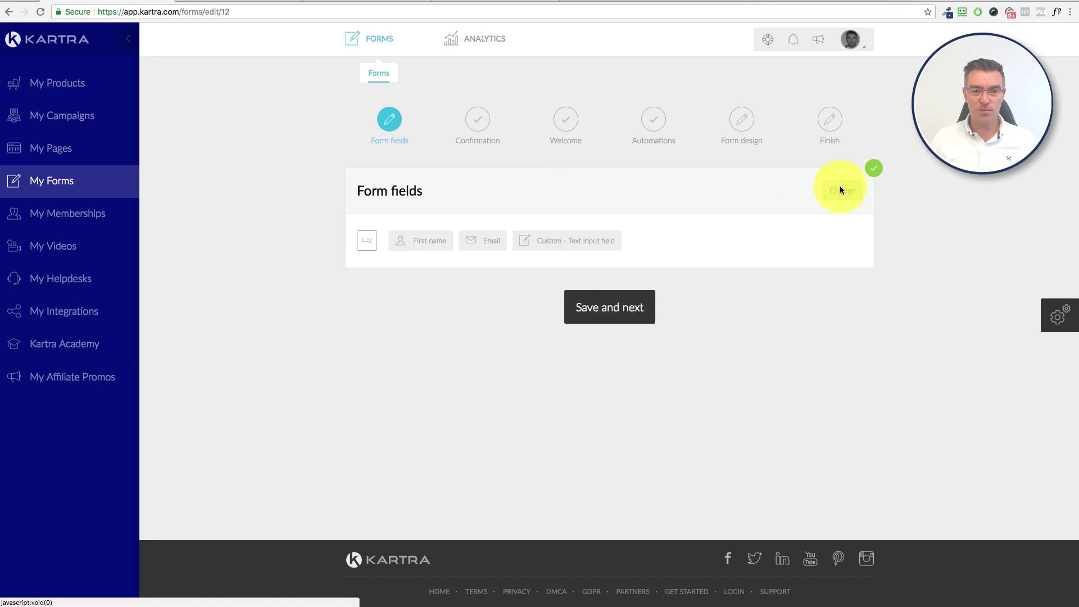
pyautogui.click(620, 309)
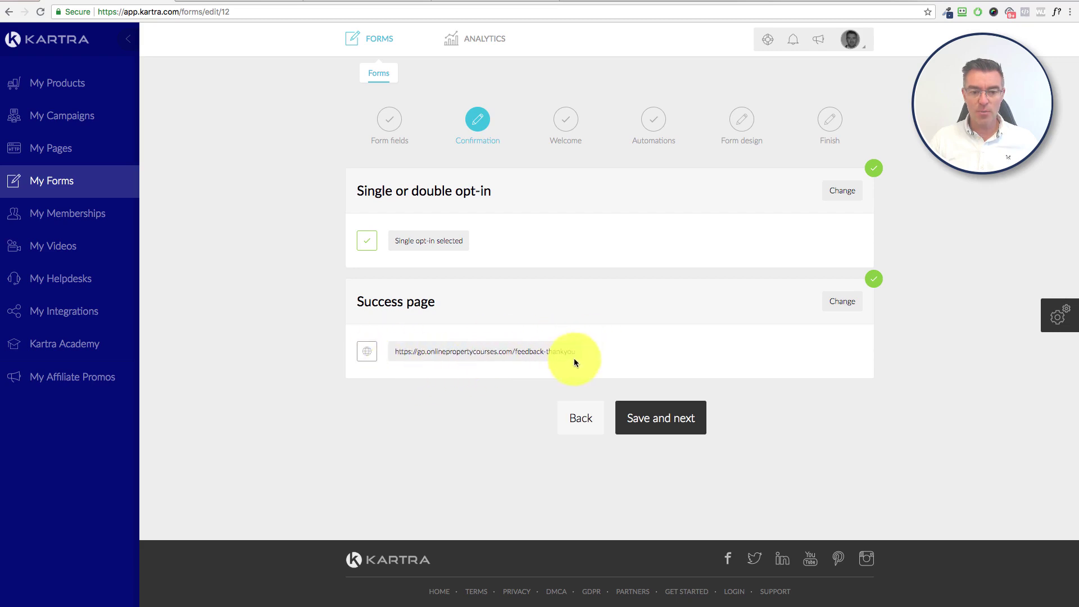
# Step: Skip the welcome message and keep the REASON FOR NO PURCHASE tag in automations
pyautogui.click(682, 422)
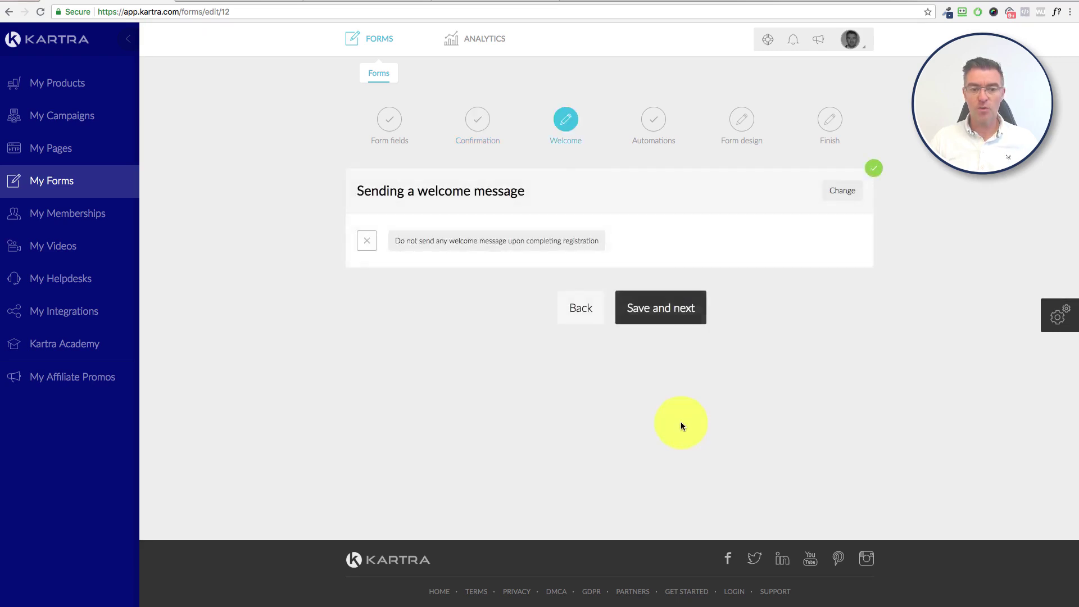
pyautogui.click(673, 309)
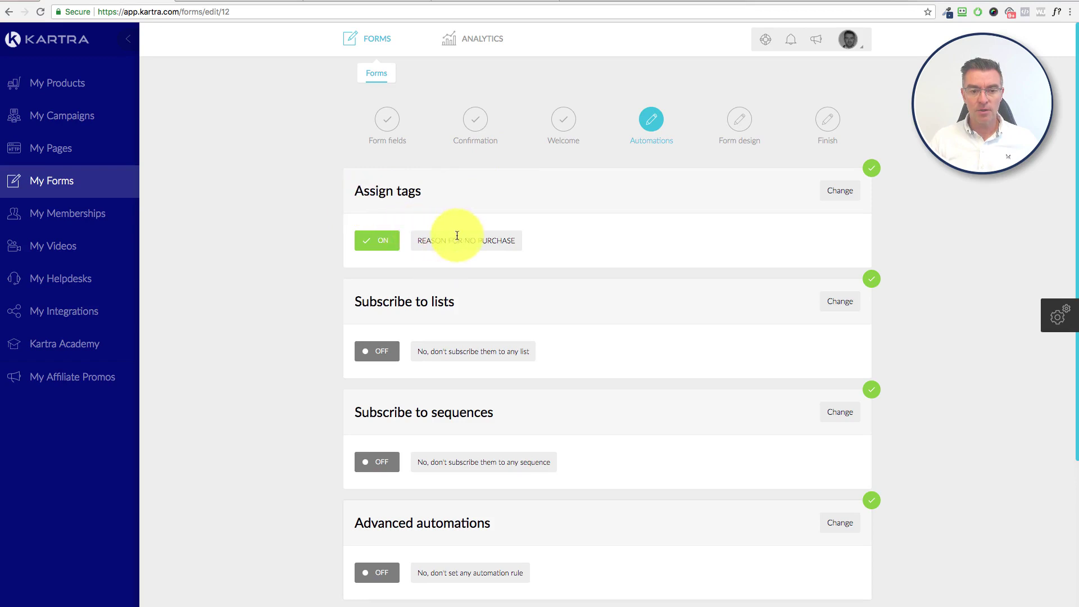
pyautogui.moveTo(418, 240); pyautogui.dragTo(512, 238)
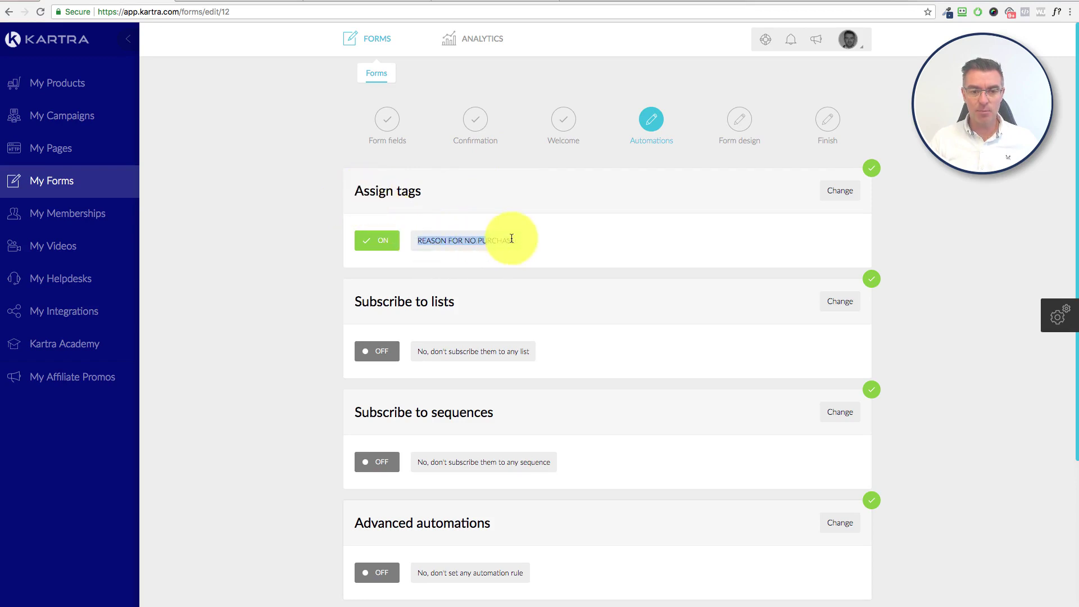
pyautogui.click(526, 245)
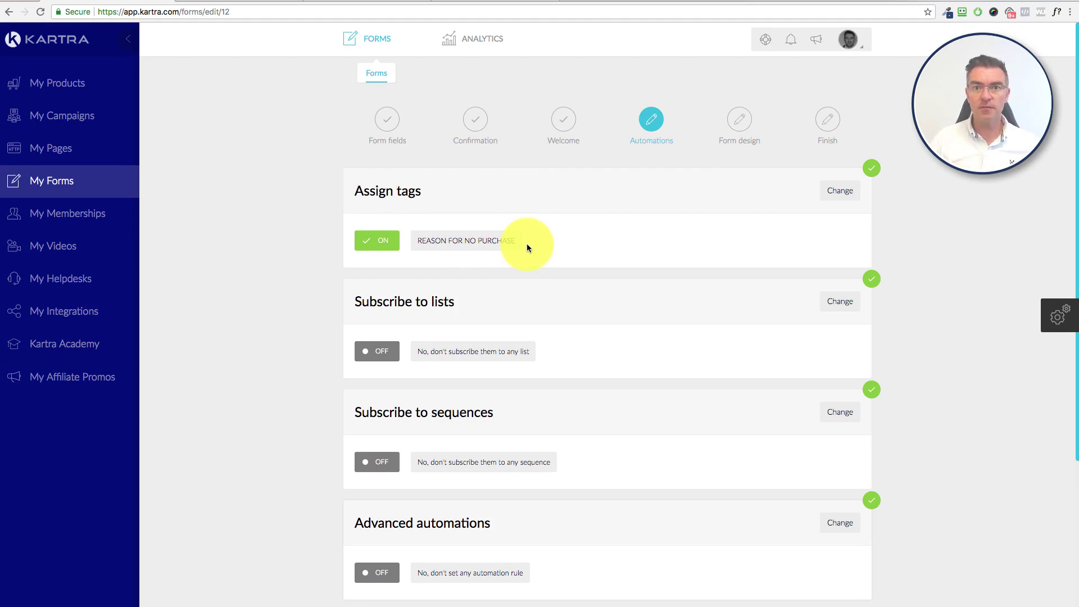
pyautogui.scroll(-3, 679, 281)
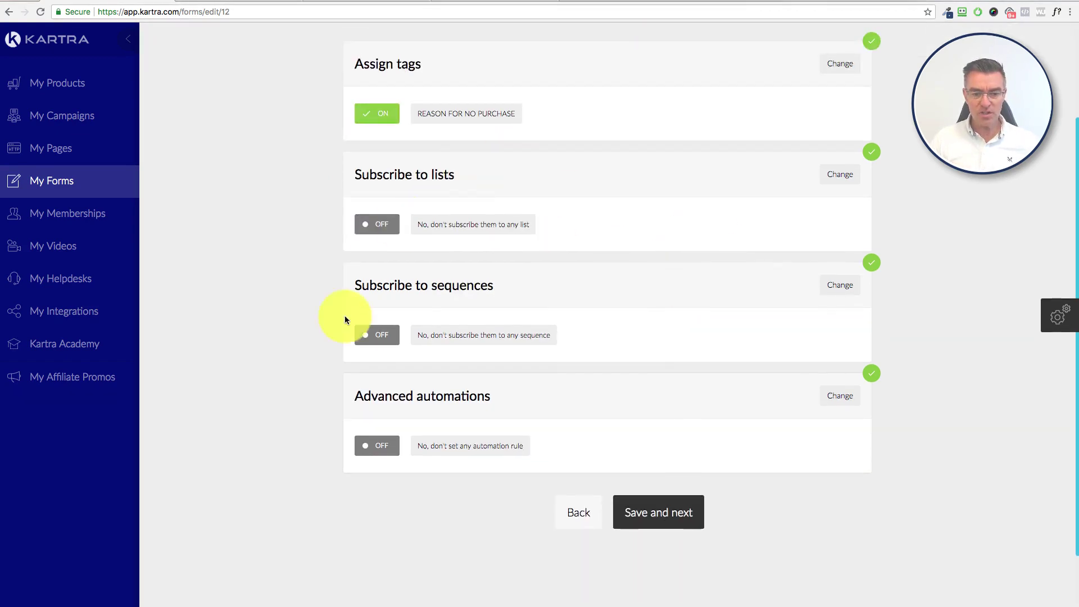
pyautogui.click(640, 512)
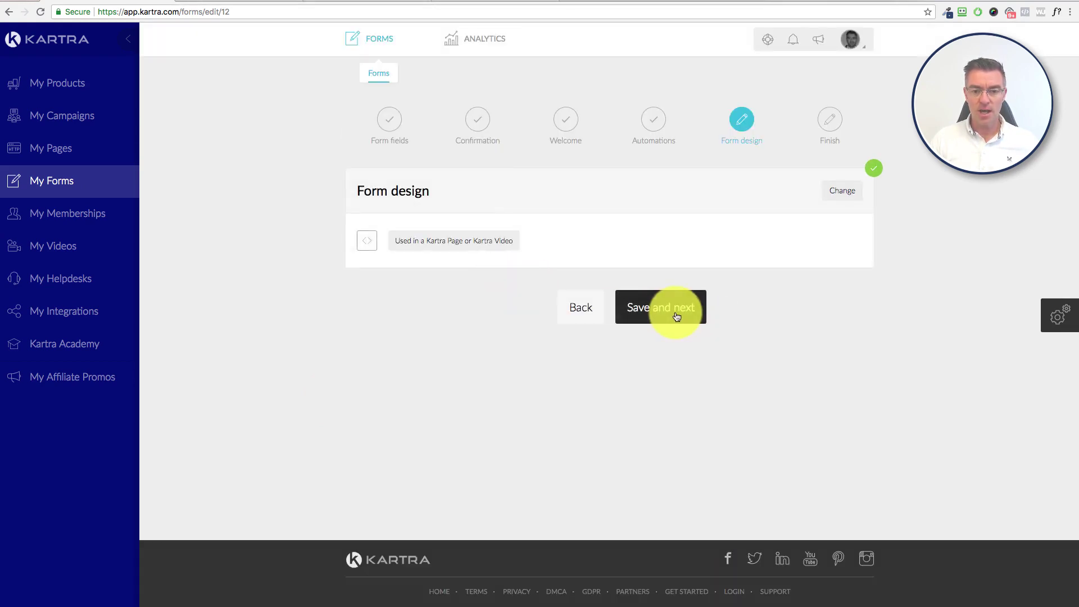
# Step: Confirm the form displays in Kartra Pages and Videos, then finish the setup
pyautogui.click(843, 190)
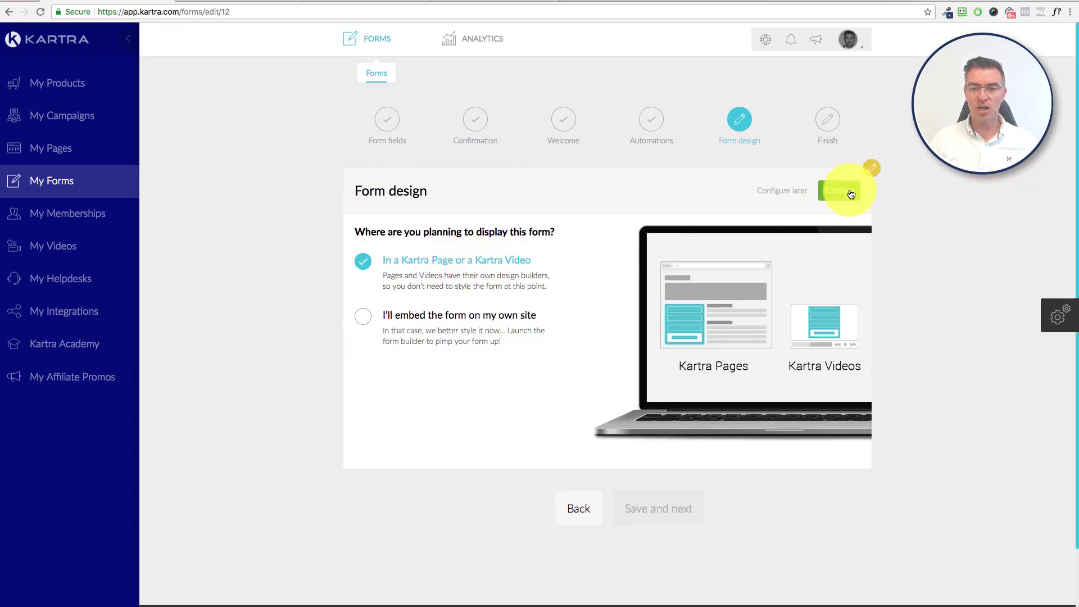
pyautogui.click(835, 192)
pyautogui.click(669, 308)
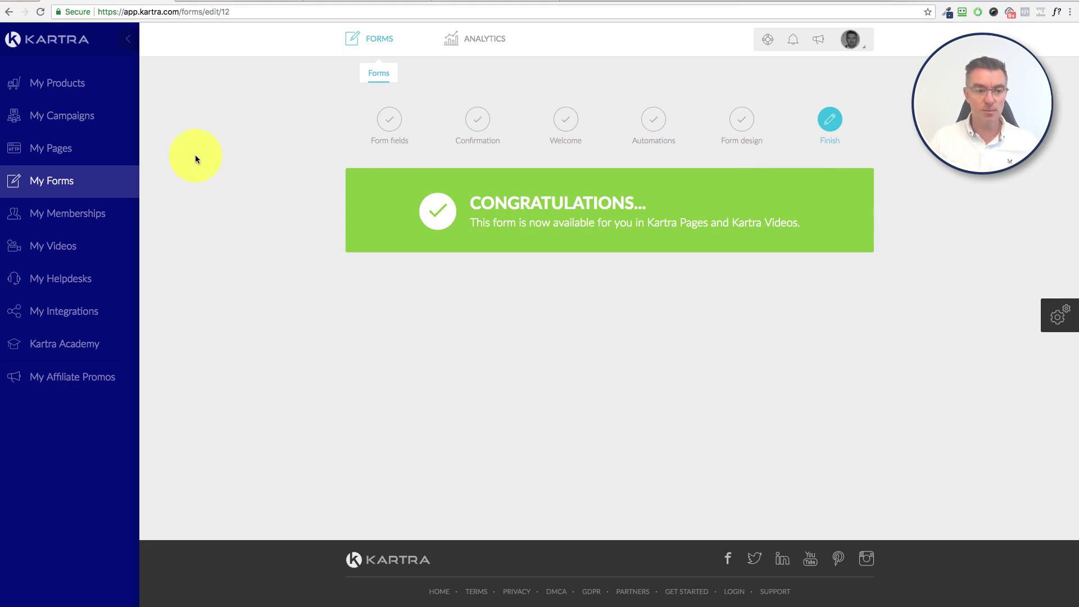
pyautogui.click(47, 148)
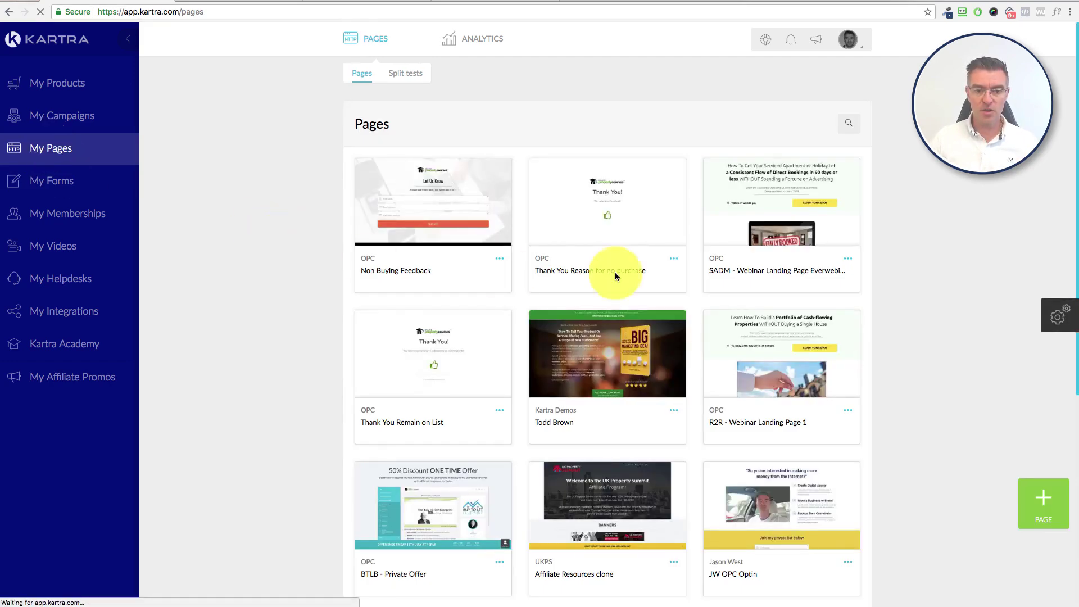
# Step: Open the Non Buying Feedback page in the page builder
pyautogui.click(499, 259)
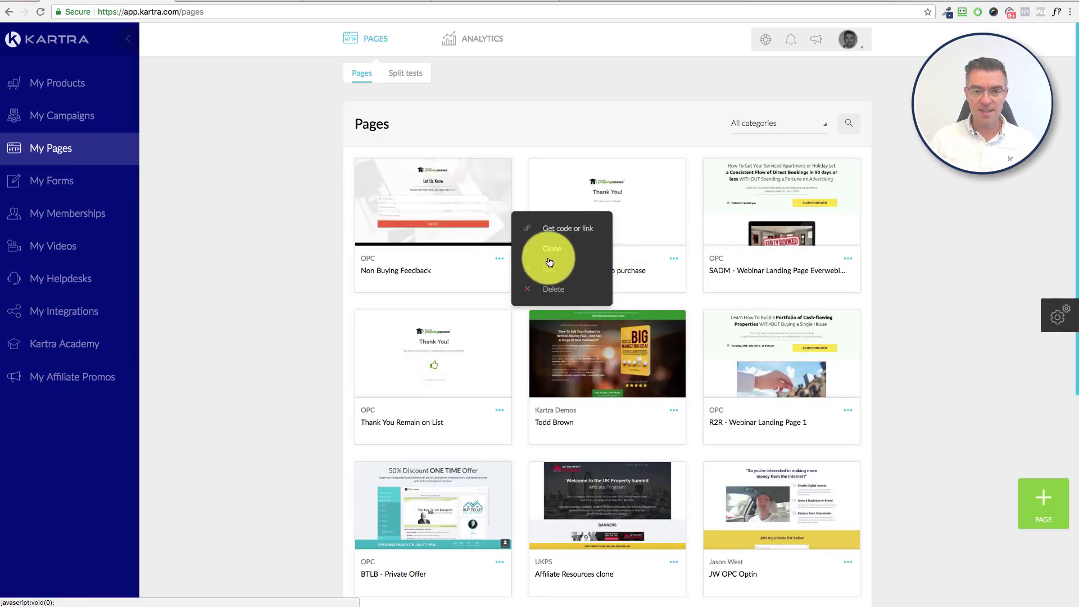
pyautogui.click(546, 267)
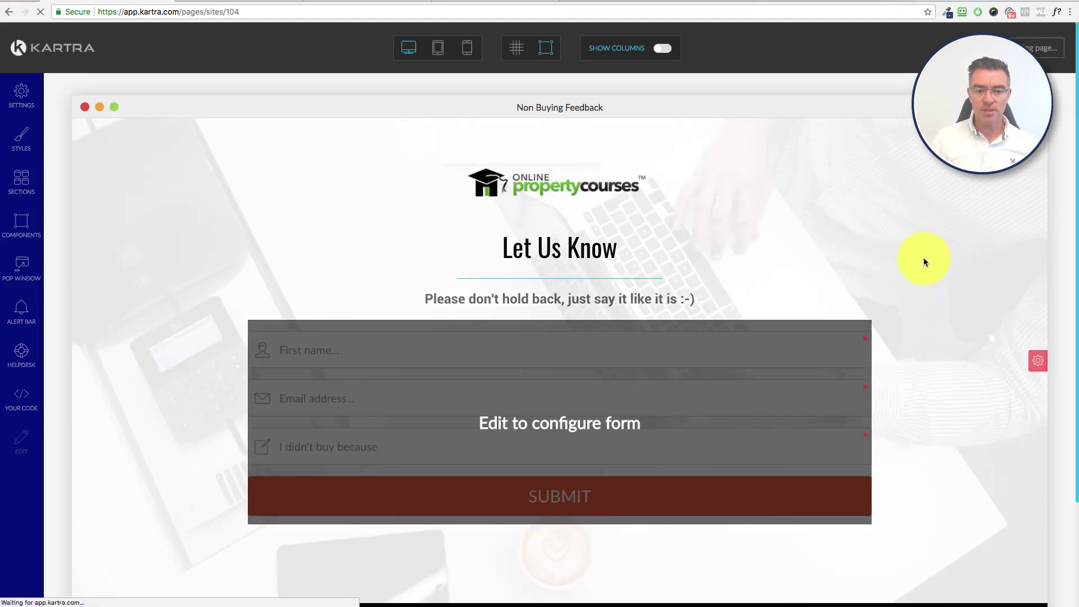
# Step: Link the page's feedback form to the Non Buyers Feedback opt-in form
pyautogui.scroll(-1, 924, 262)
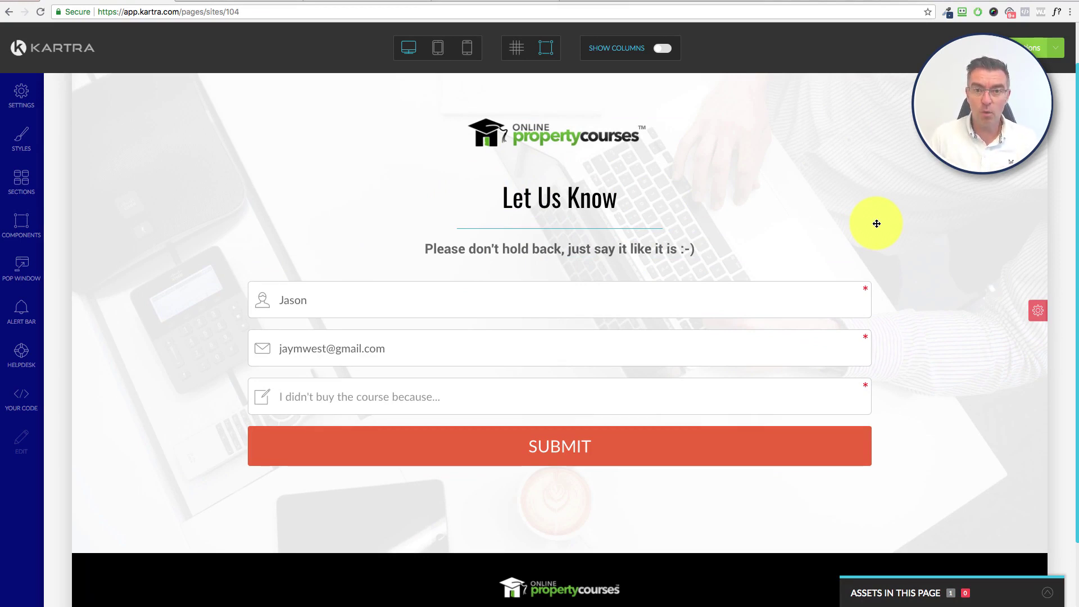
pyautogui.scroll(-3, 415, 330)
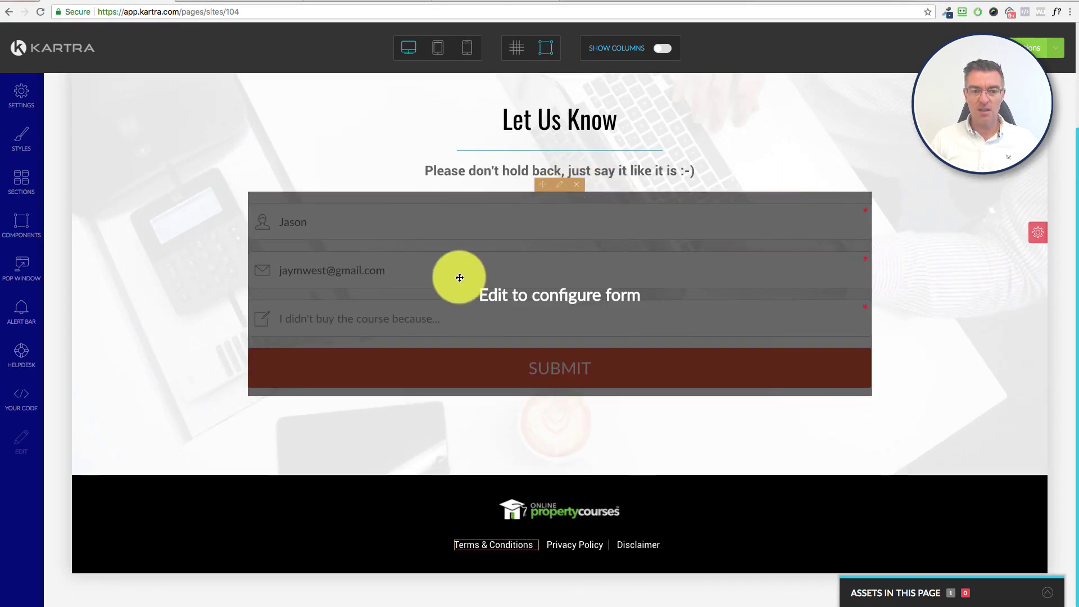
pyautogui.click(563, 188)
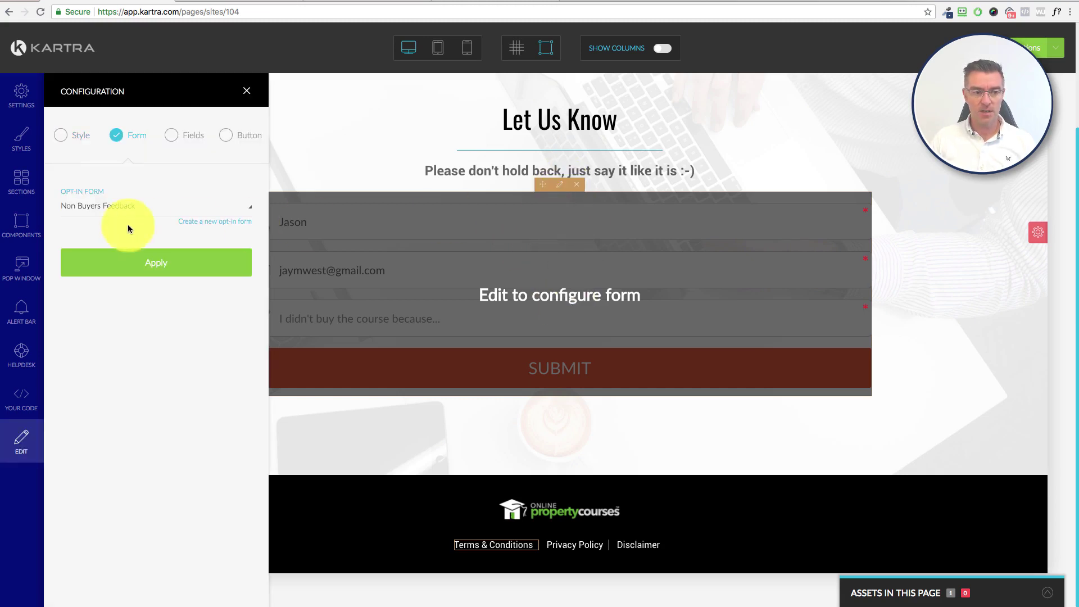
pyautogui.click(95, 207)
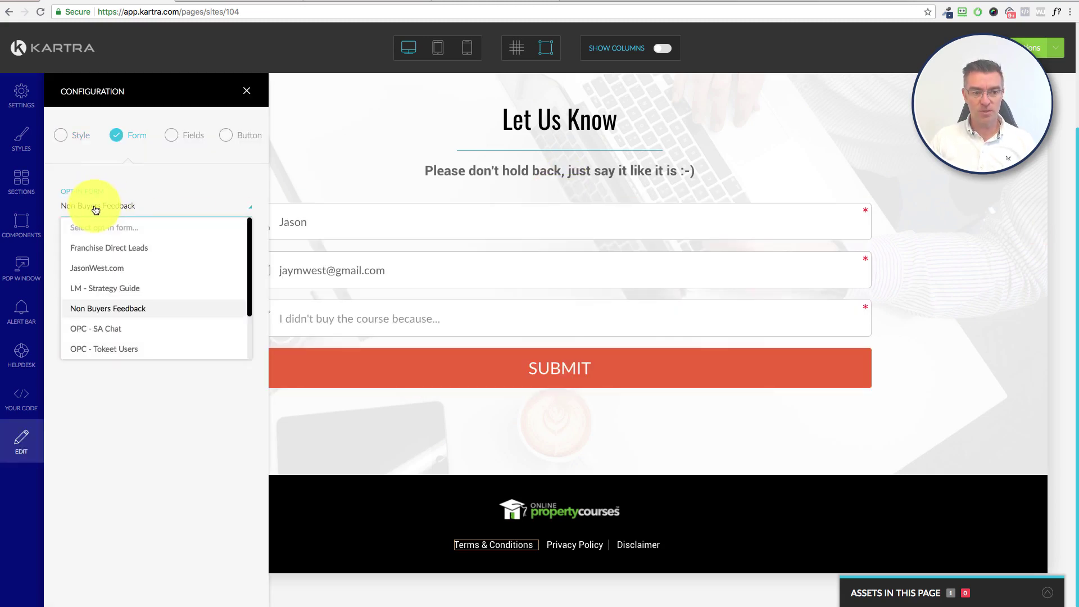
pyautogui.click(112, 309)
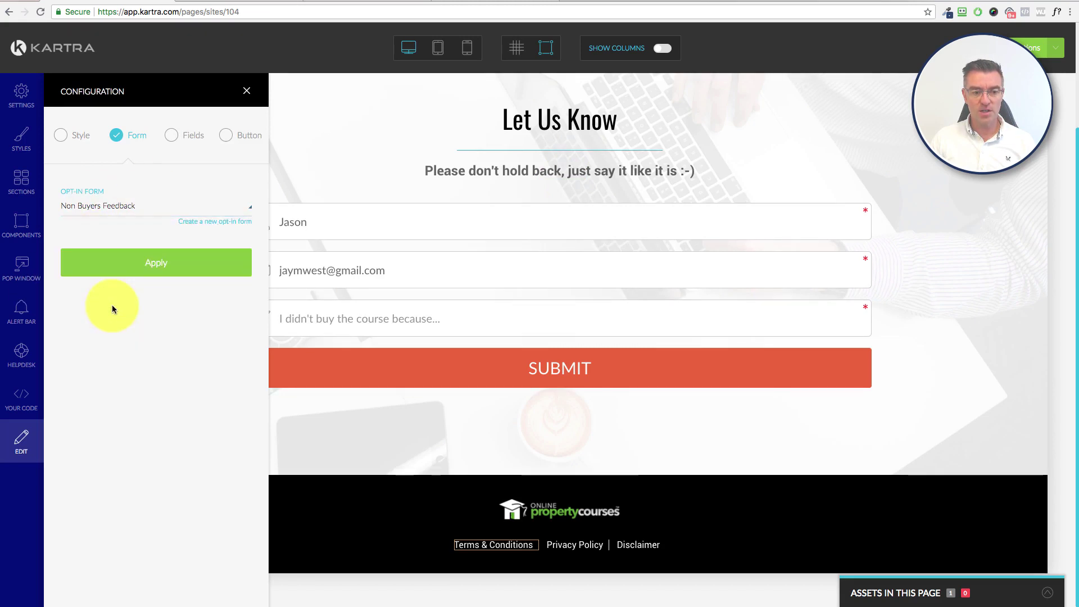
pyautogui.click(167, 269)
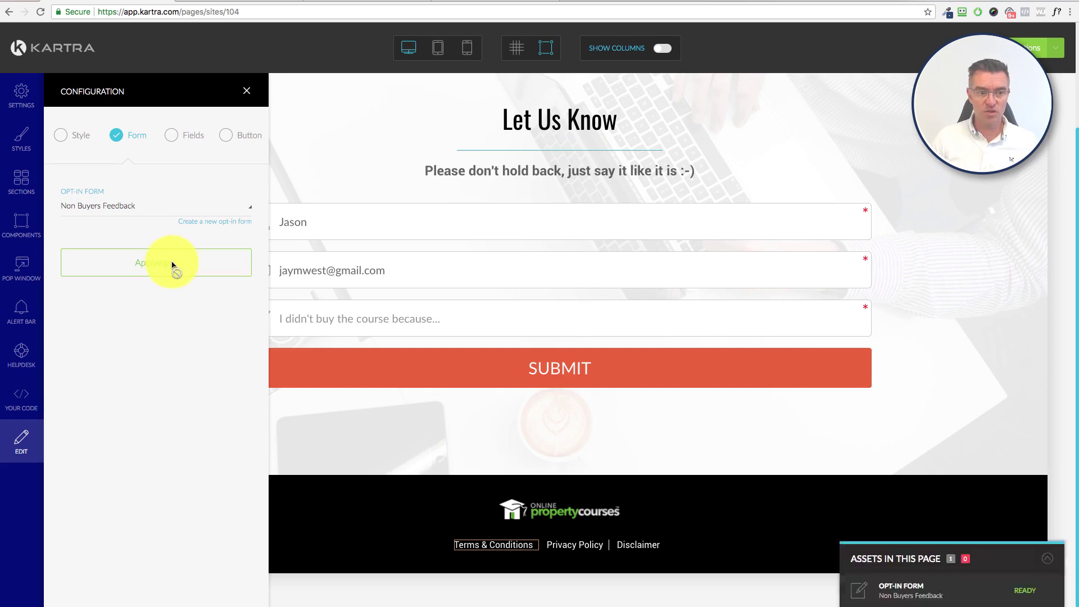
pyautogui.click(246, 93)
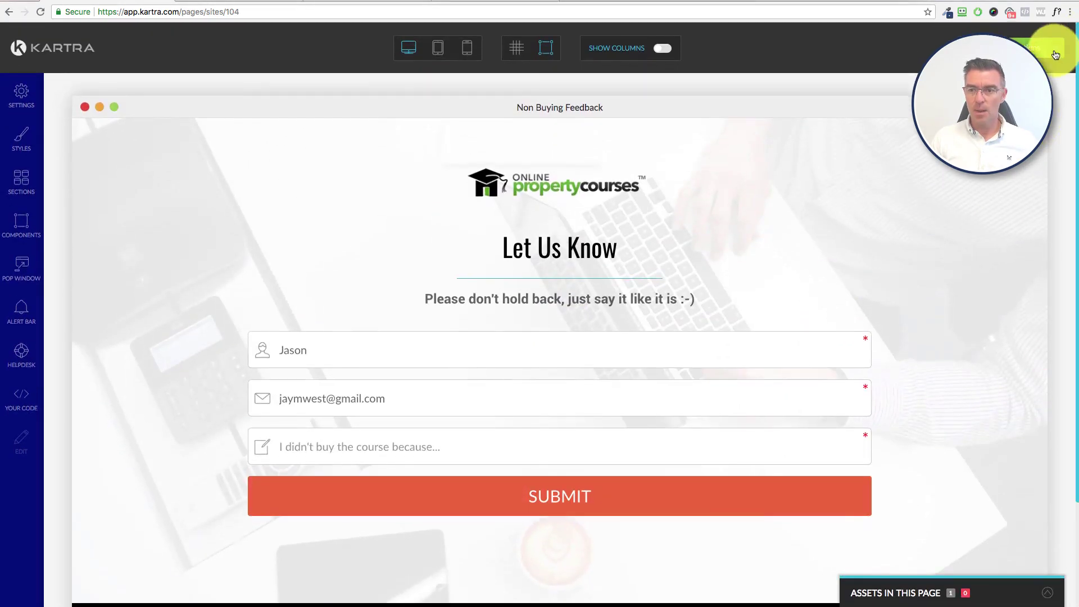
# Step: Publish the page, copy its go.onlinepropertycourses.com/feedbackform link, and exit to the dashboard
pyautogui.click(1056, 54)
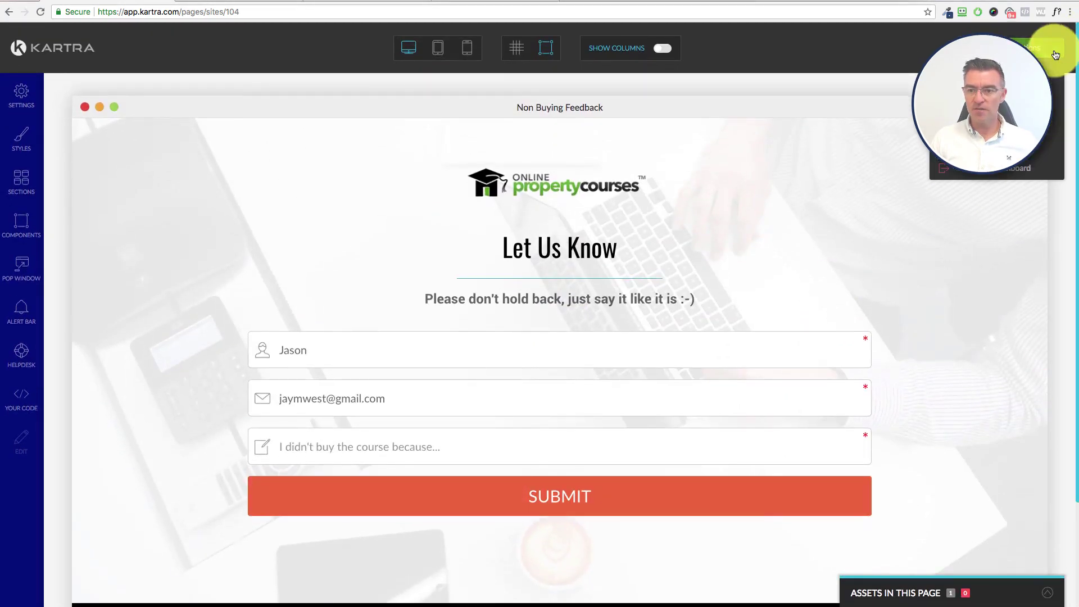
pyautogui.click(989, 101)
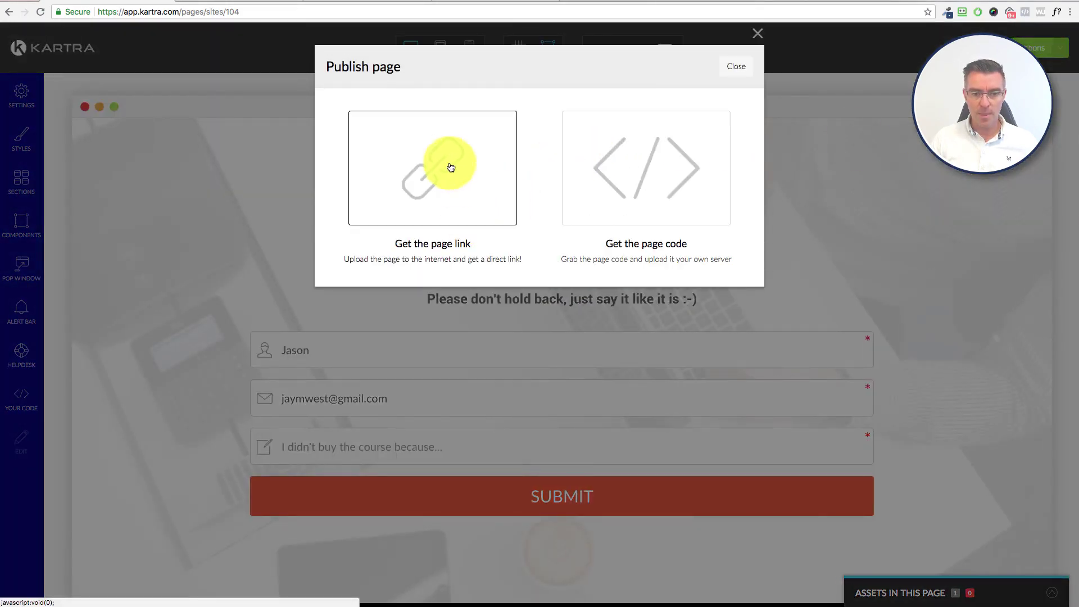
pyautogui.click(451, 167)
pyautogui.moveTo(482, 337); pyautogui.dragTo(330, 332)
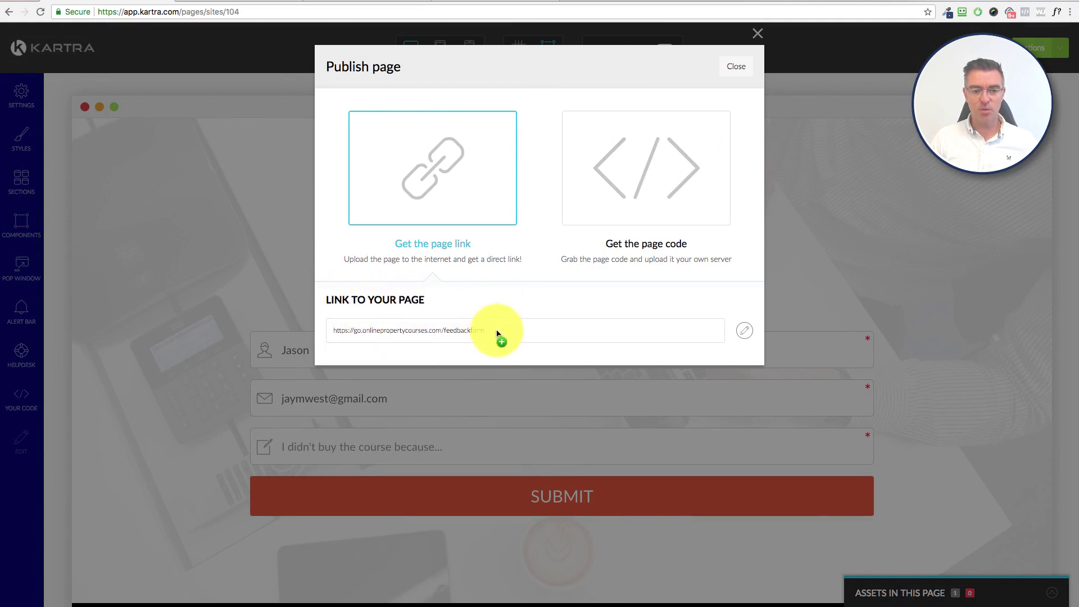
pyautogui.moveTo(495, 333); pyautogui.dragTo(458, 325)
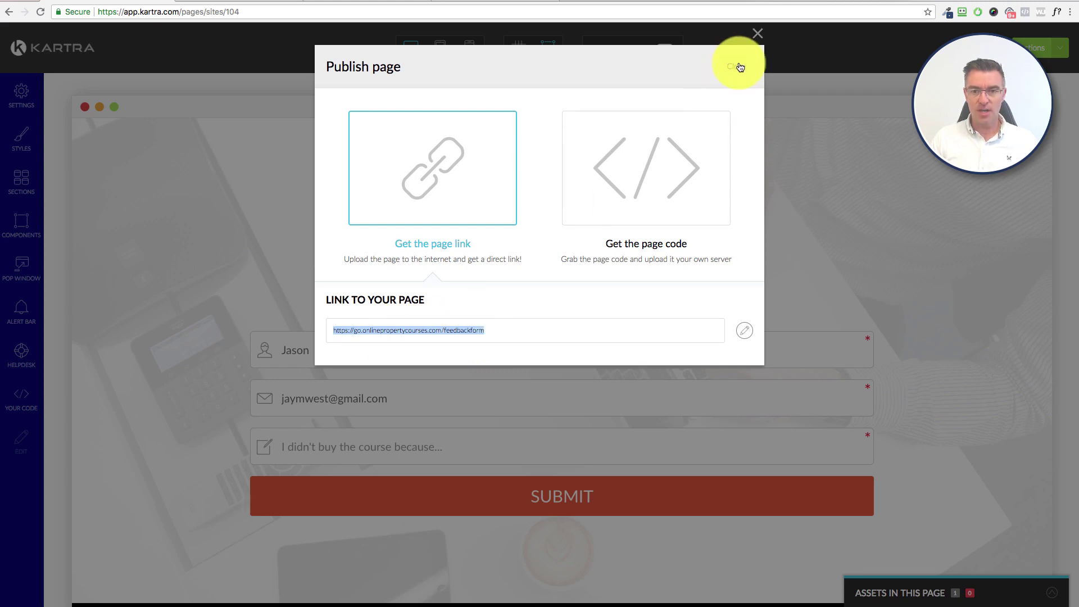
pyautogui.click(737, 67)
pyautogui.click(1056, 48)
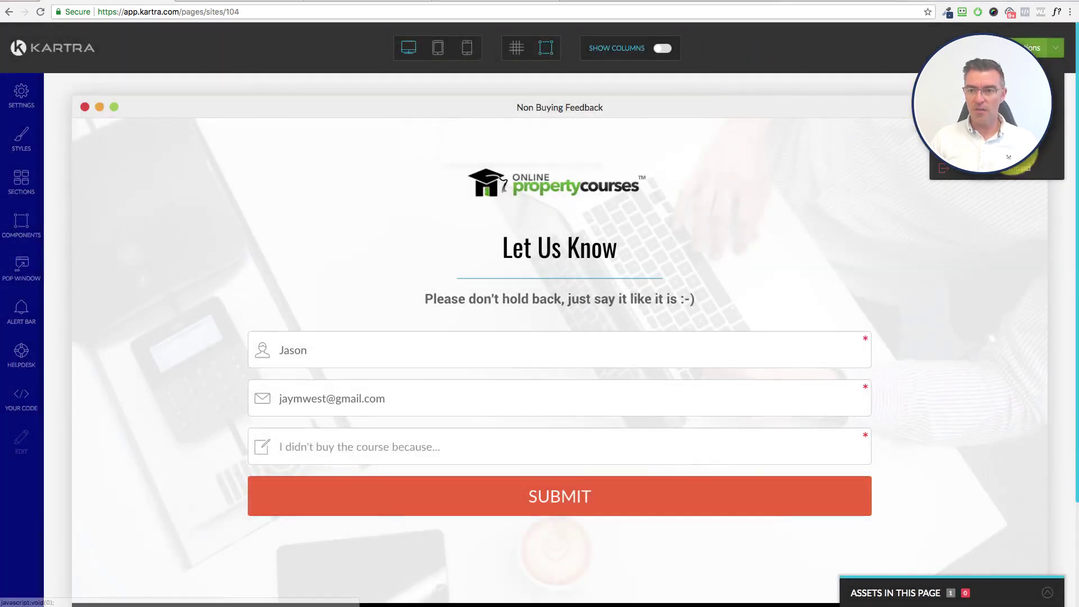
pyautogui.click(994, 170)
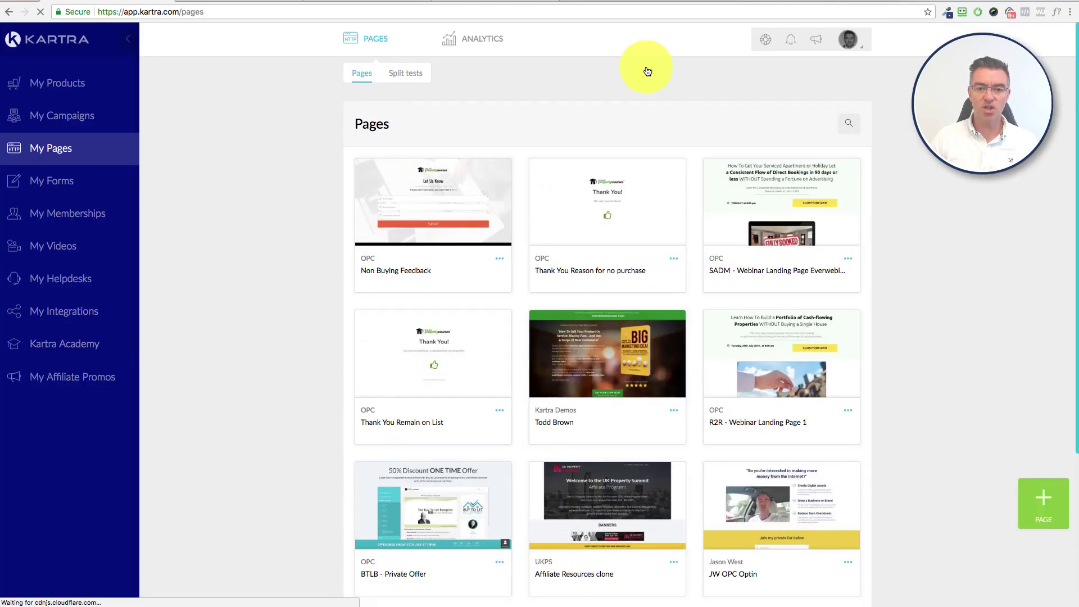
# Step: Review the Thank You Reason for no purchase page and return to the dashboard
pyautogui.click(674, 258)
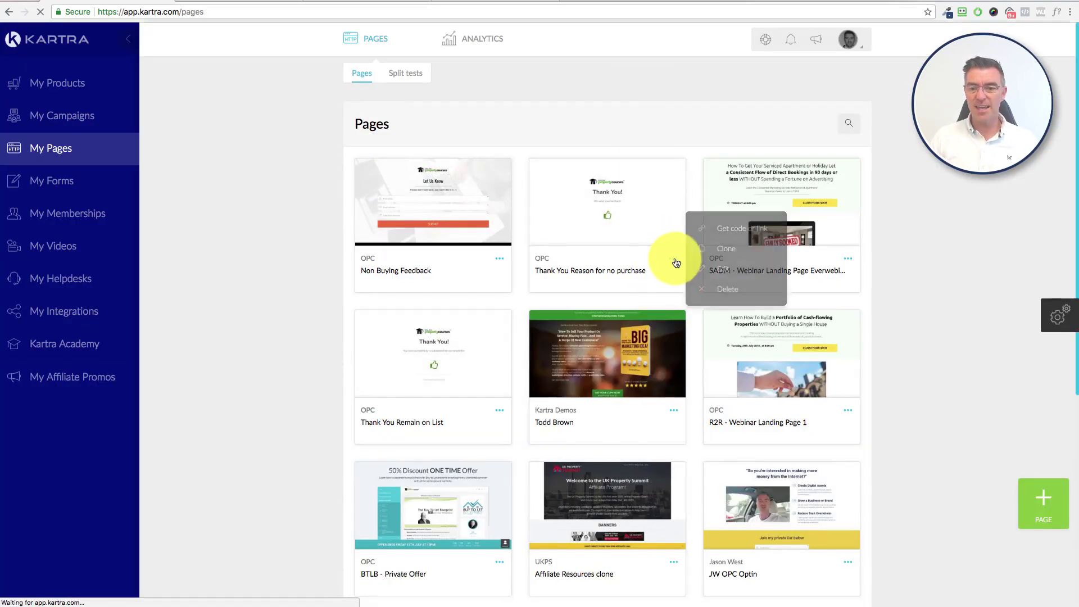
pyautogui.click(720, 272)
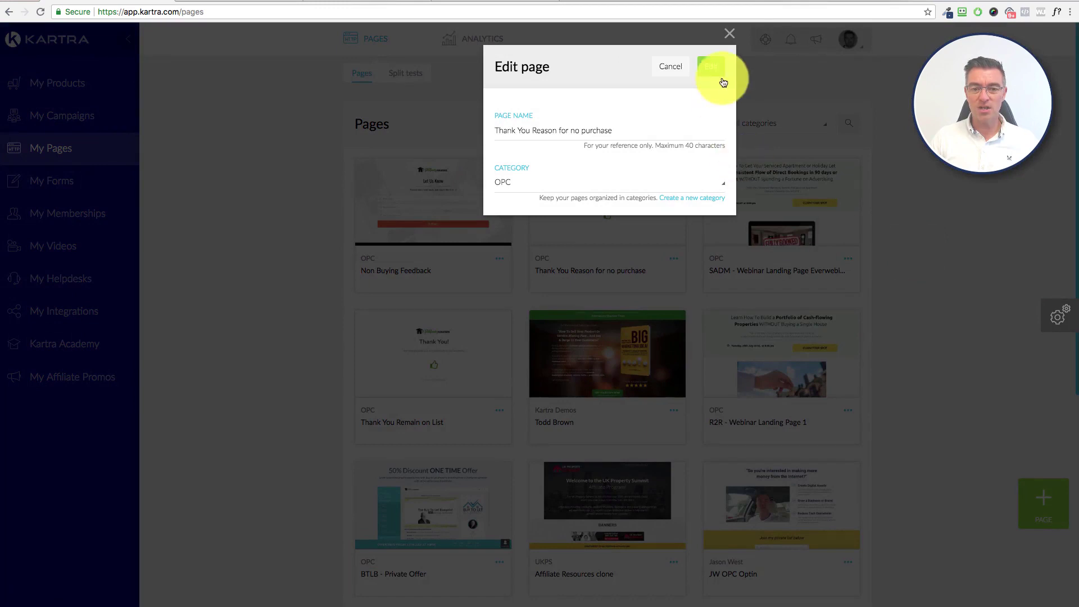
pyautogui.click(709, 71)
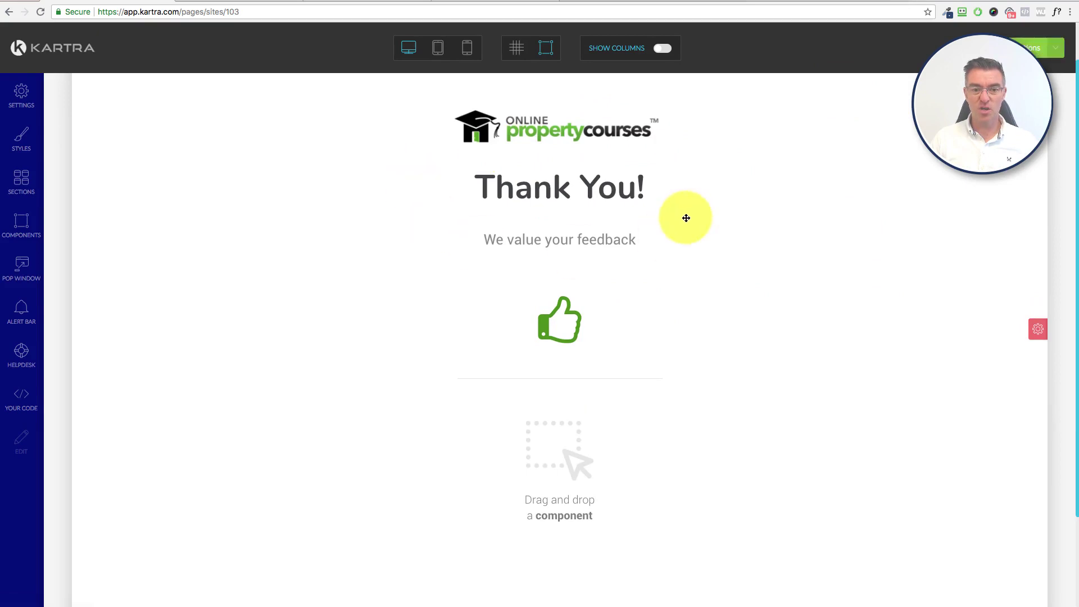
pyautogui.scroll(-3, 798, 273)
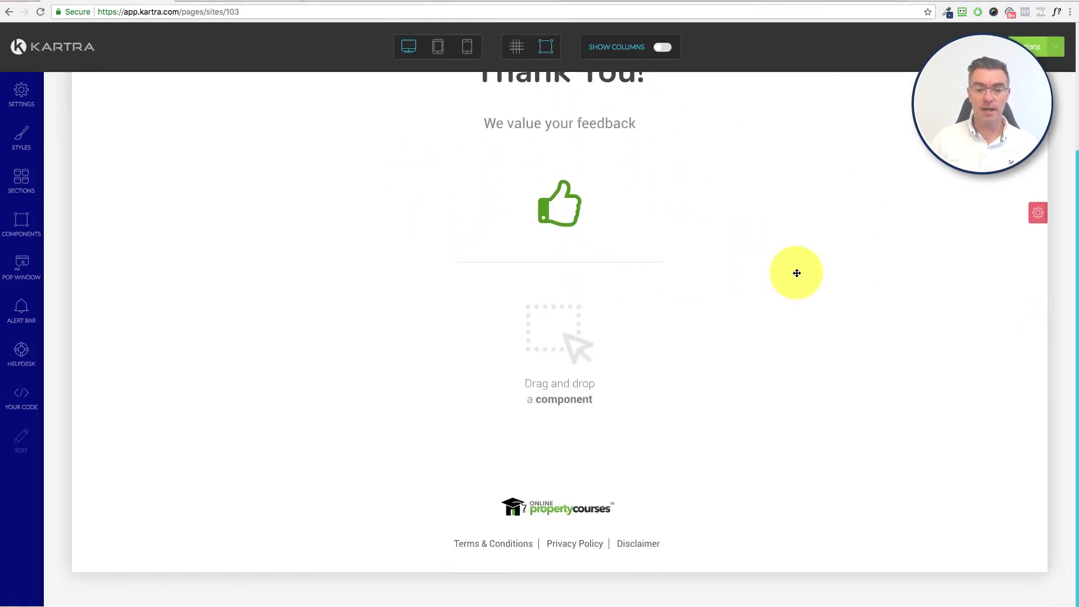
pyautogui.click(1063, 51)
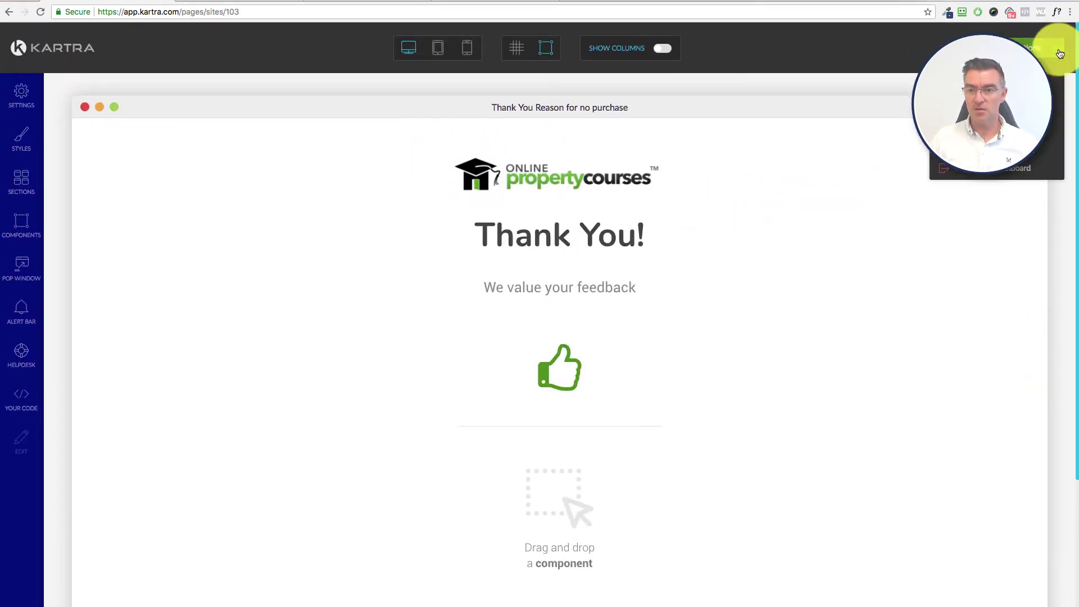
pyautogui.click(997, 177)
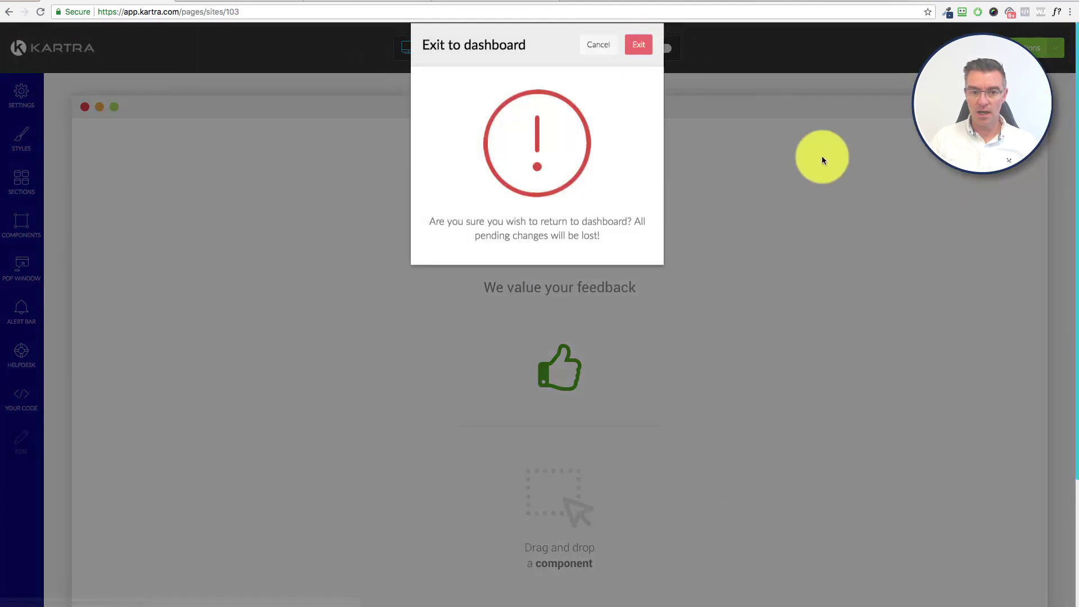
pyautogui.click(641, 68)
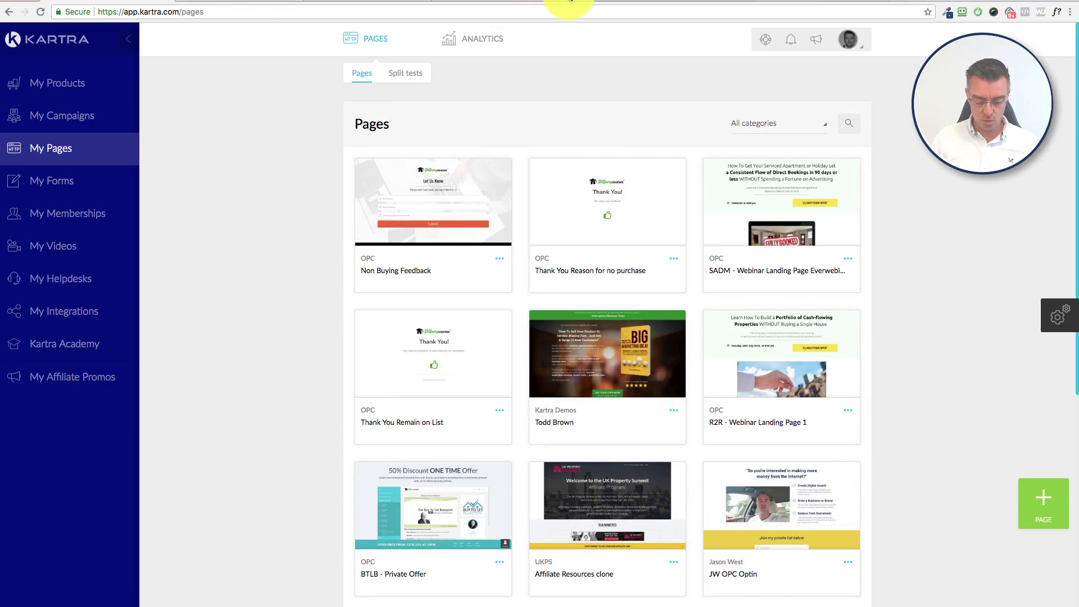
# Step: Load the live feedbackform page from the copied link in a new browser tab
pyautogui.click(572, 1)
pyautogui.write('https://go.onlinepropertycourses.com/feedbackform')
pyautogui.press('Return')
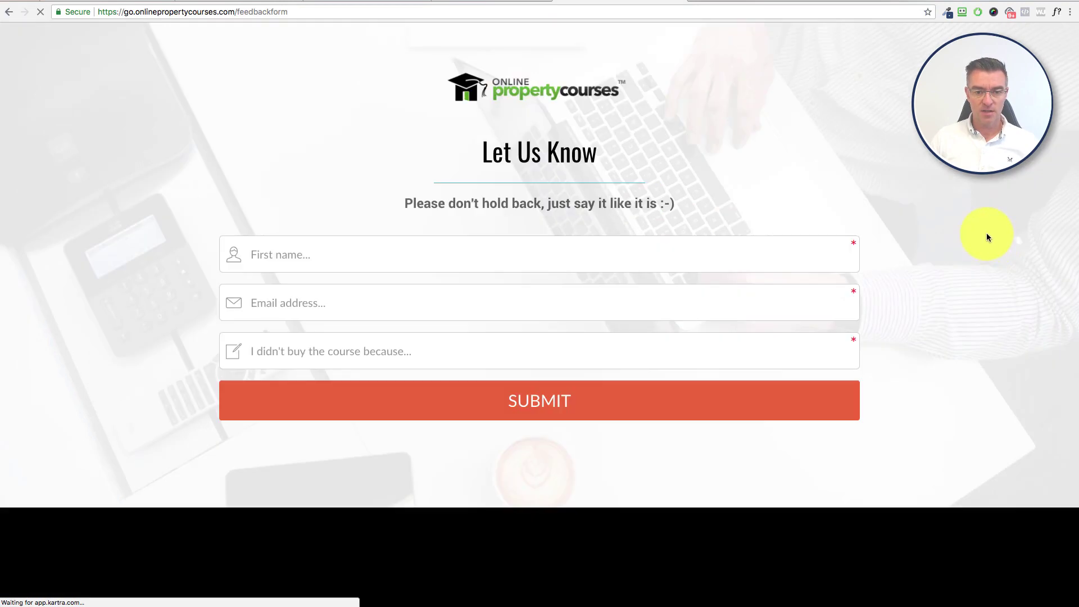
# Step: Fill in the test lead's first name and email address on the live form
pyautogui.click(425, 252)
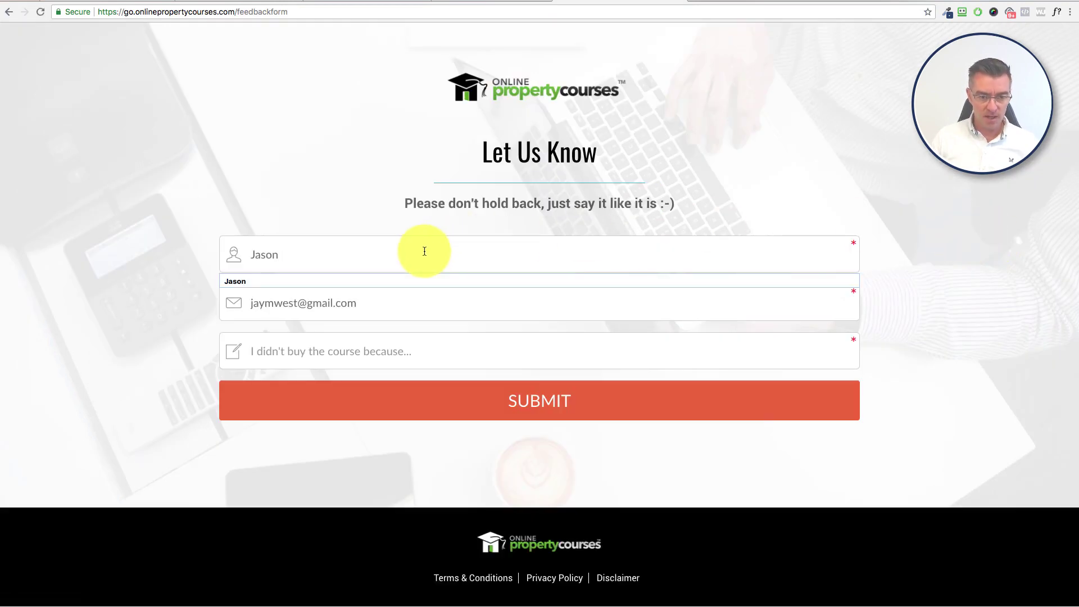
pyautogui.click(354, 304)
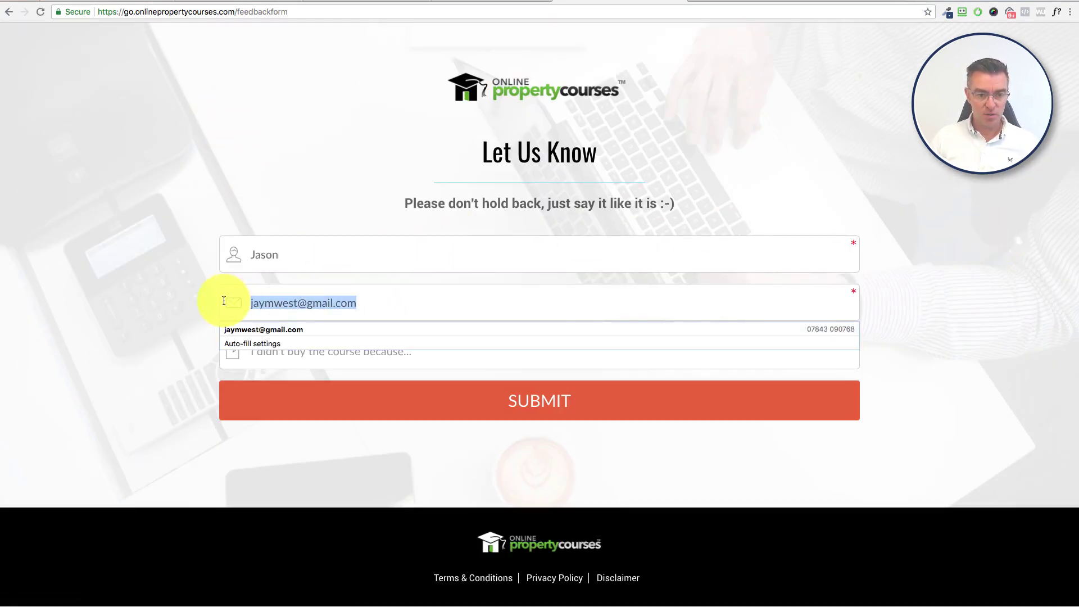
pyautogui.write('info2')
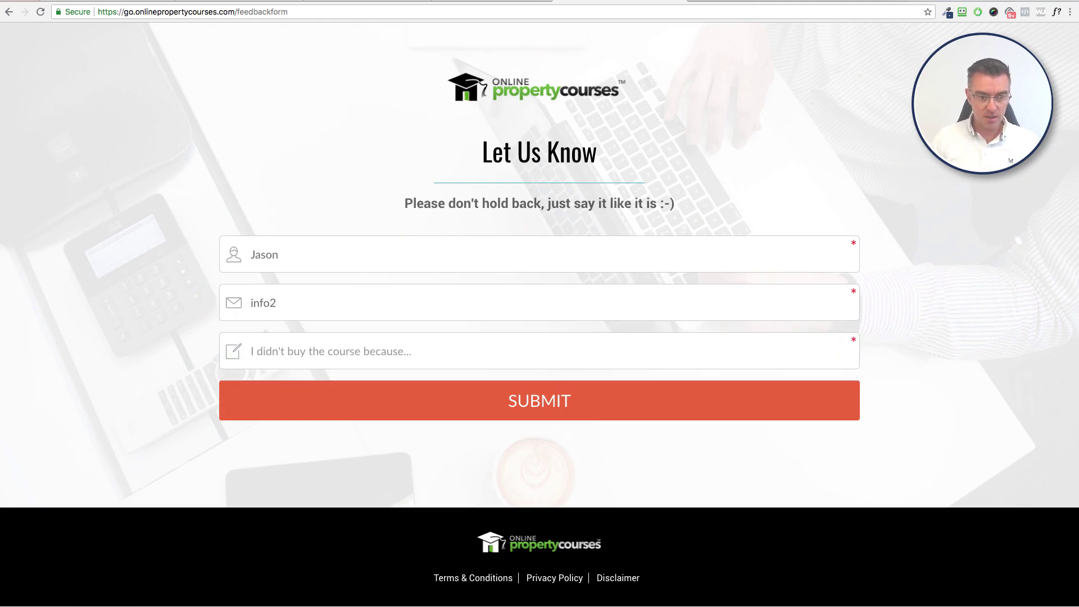
pyautogui.press('BackSpace')
pyautogui.click(239, 329)
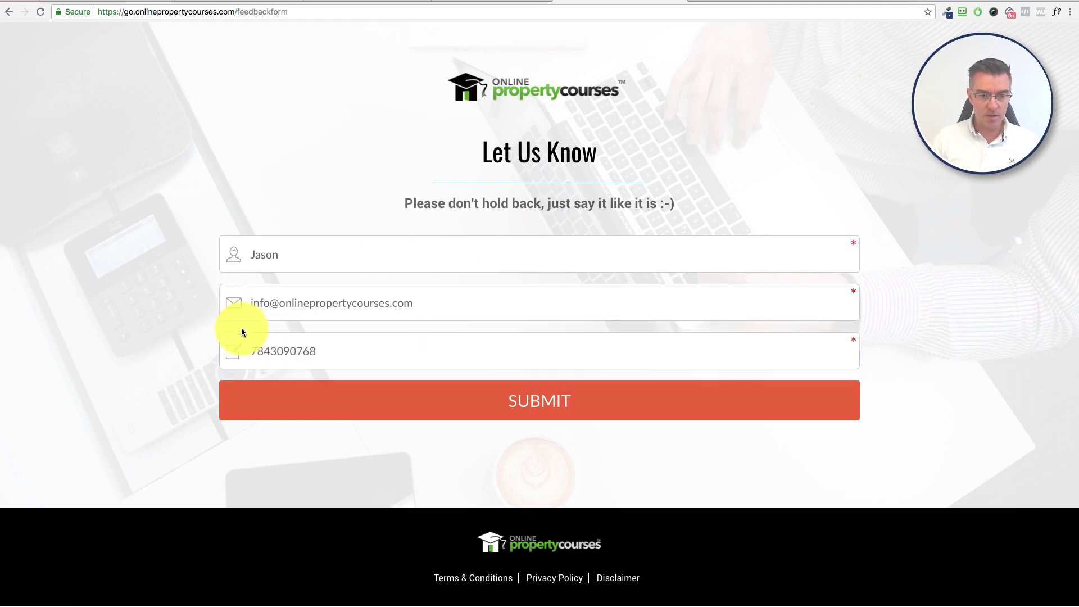
# Step: Enter feedback that the course was fantastic but unaffordable, submit it, and return to Kartra
pyautogui.moveTo(343, 353); pyautogui.dragTo(241, 349)
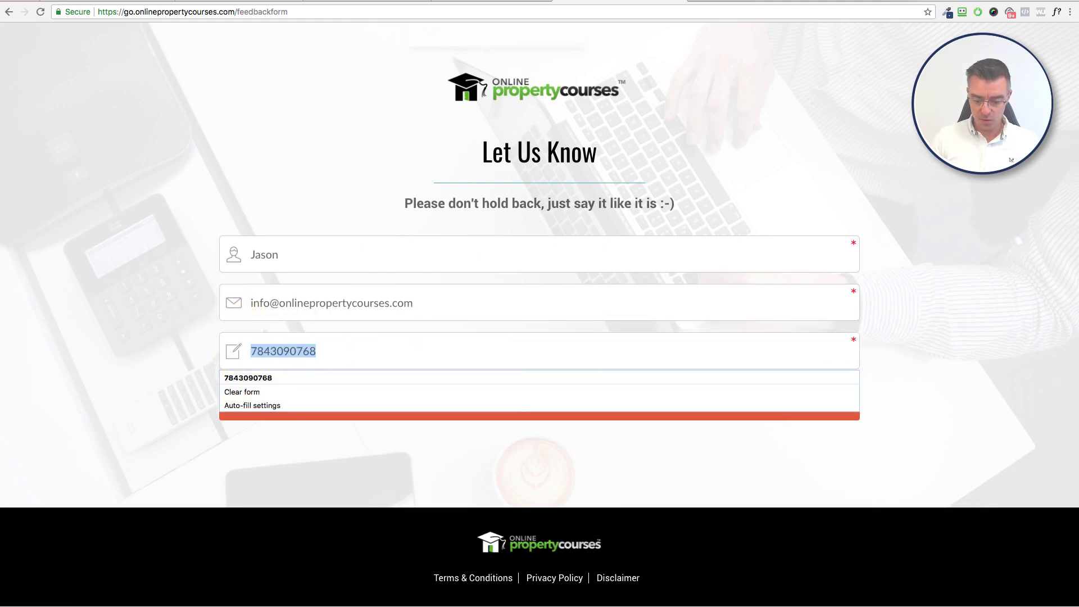
pyautogui.press('BackSpace')
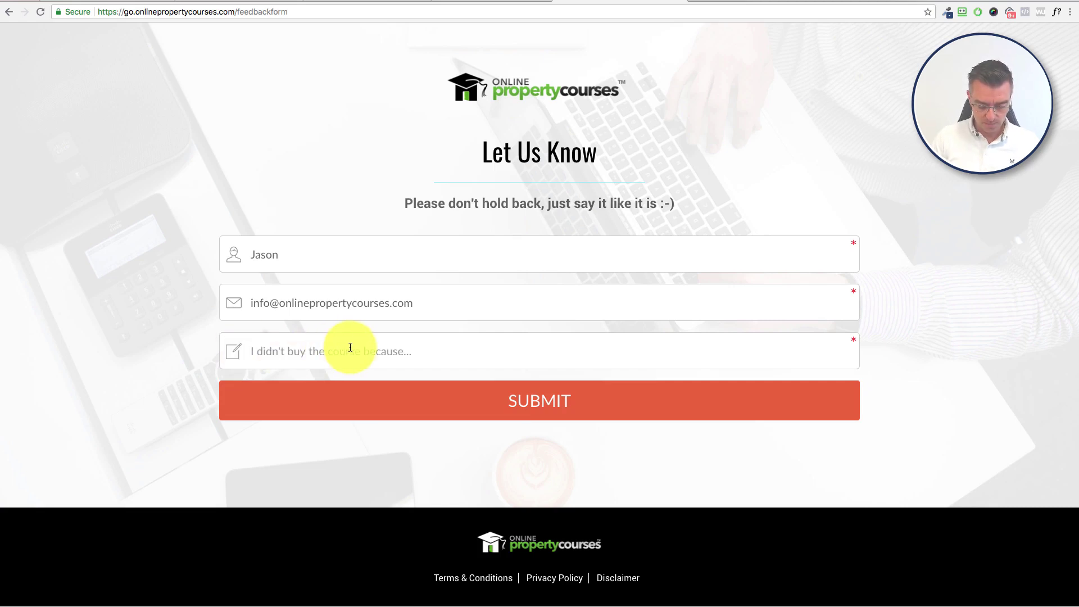
pyautogui.write('I thought the course was fanttasic')
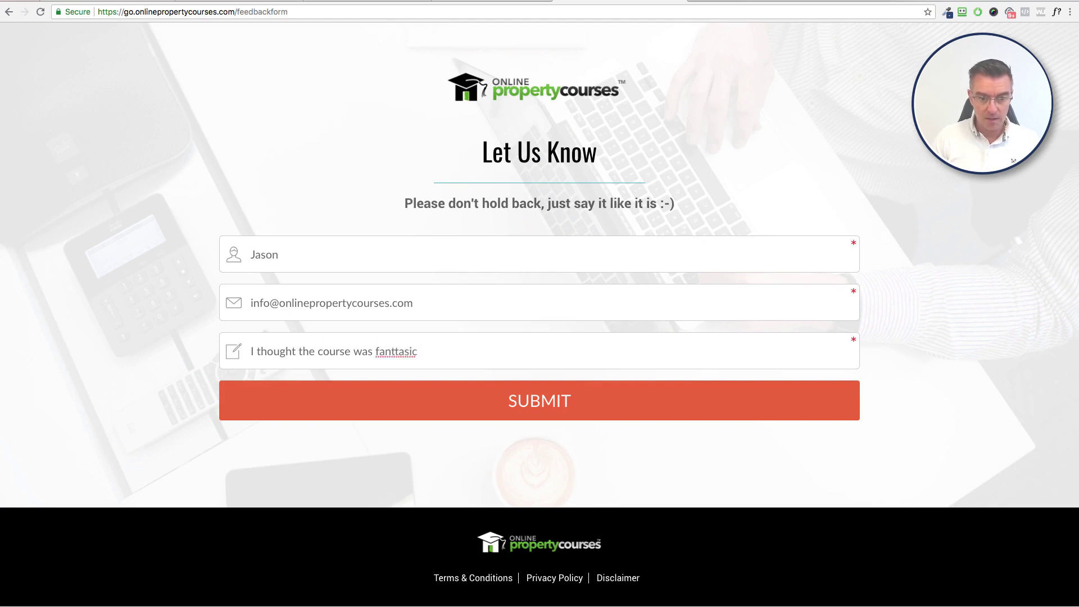
pyautogui.rightClick(409, 351)
pyautogui.press('Escape')
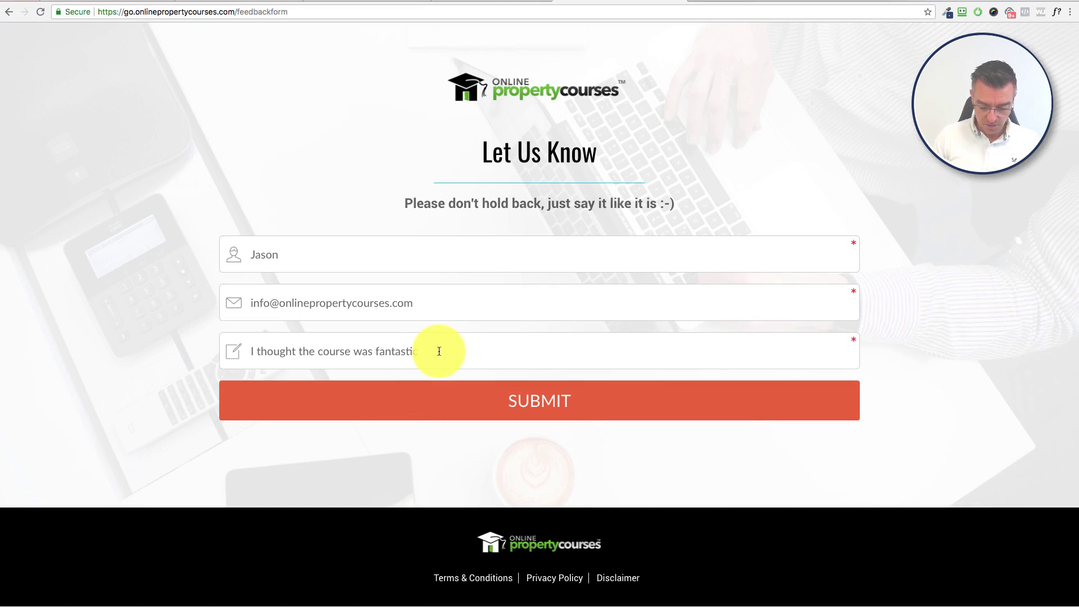
pyautogui.click(439, 351)
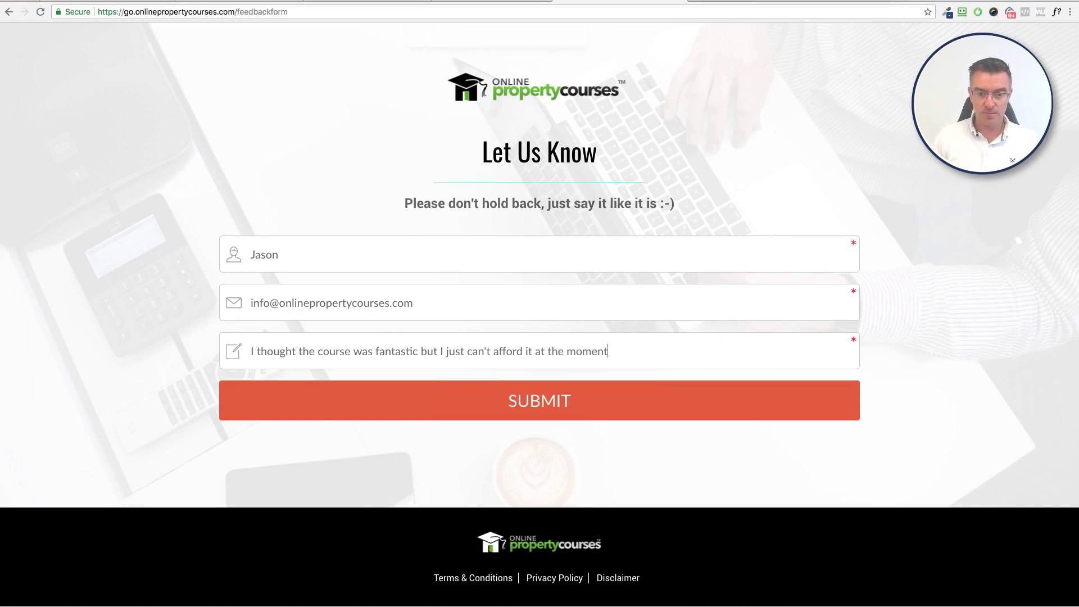
pyautogui.click(560, 401)
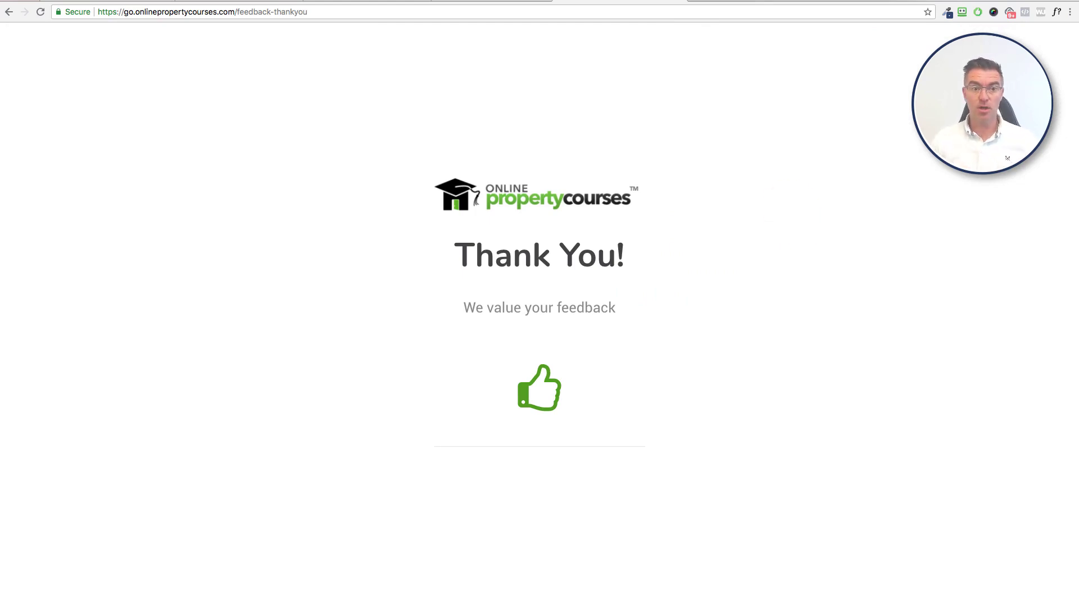
pyautogui.click(235, 2)
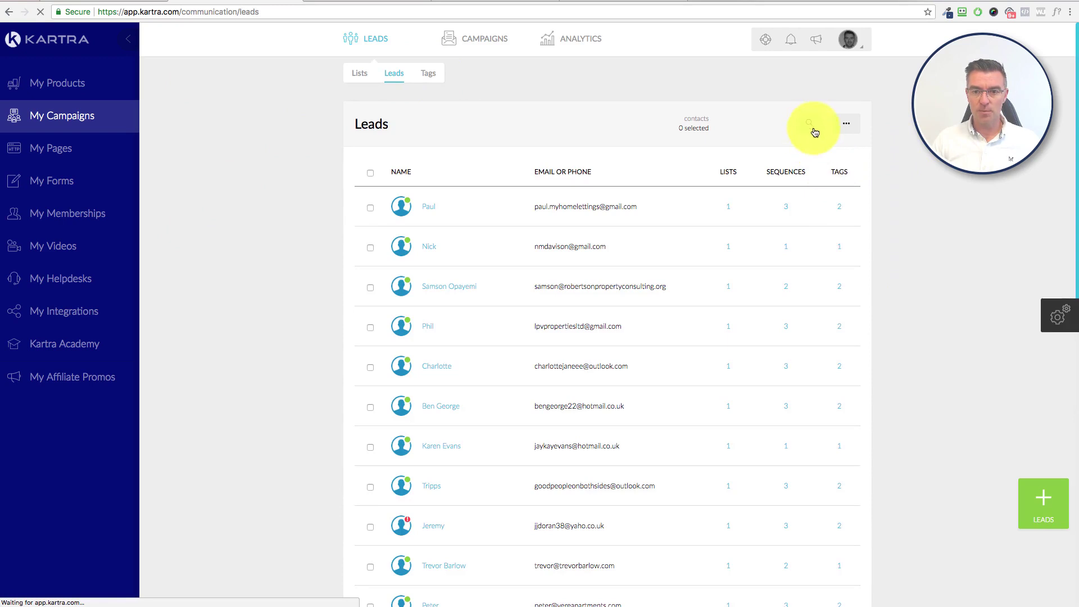
# Step: Search all leads by the test contact's e-mail and filter the list to that lead
pyautogui.click(814, 130)
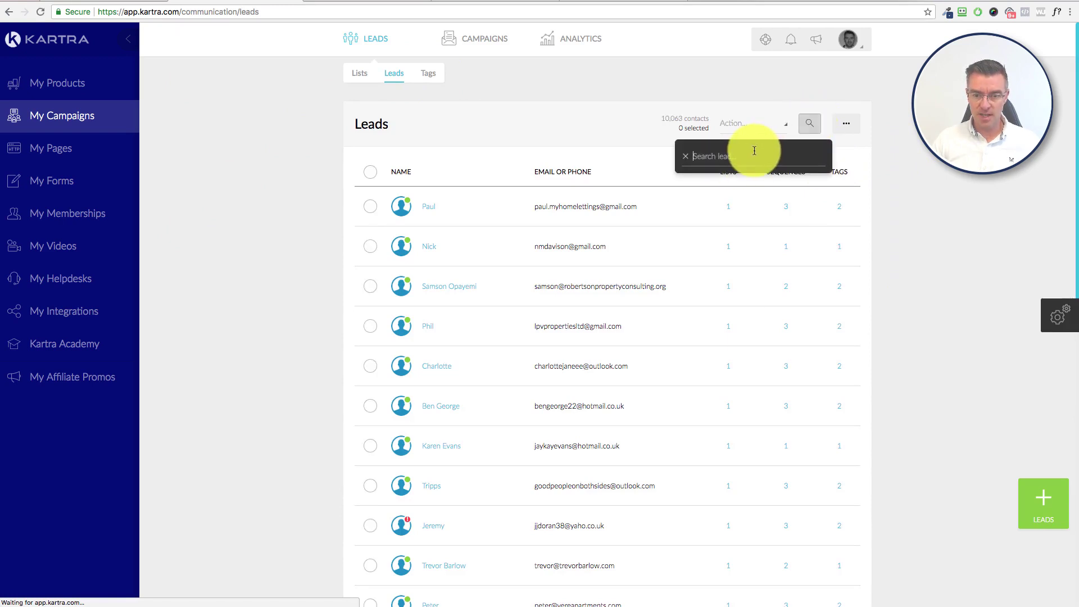
pyautogui.write('j')
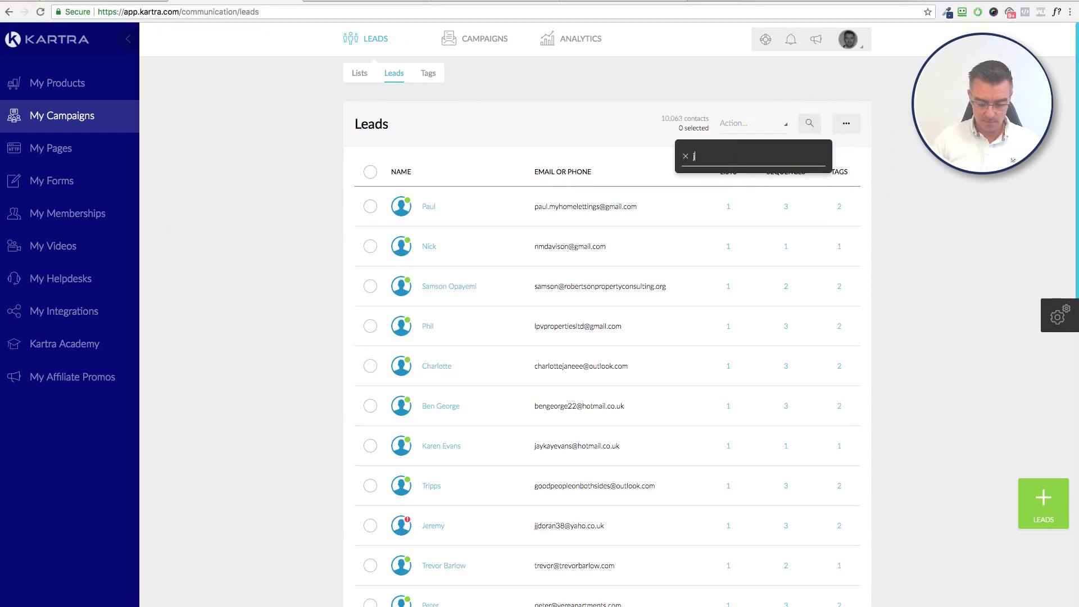
pyautogui.press('BackSpace')
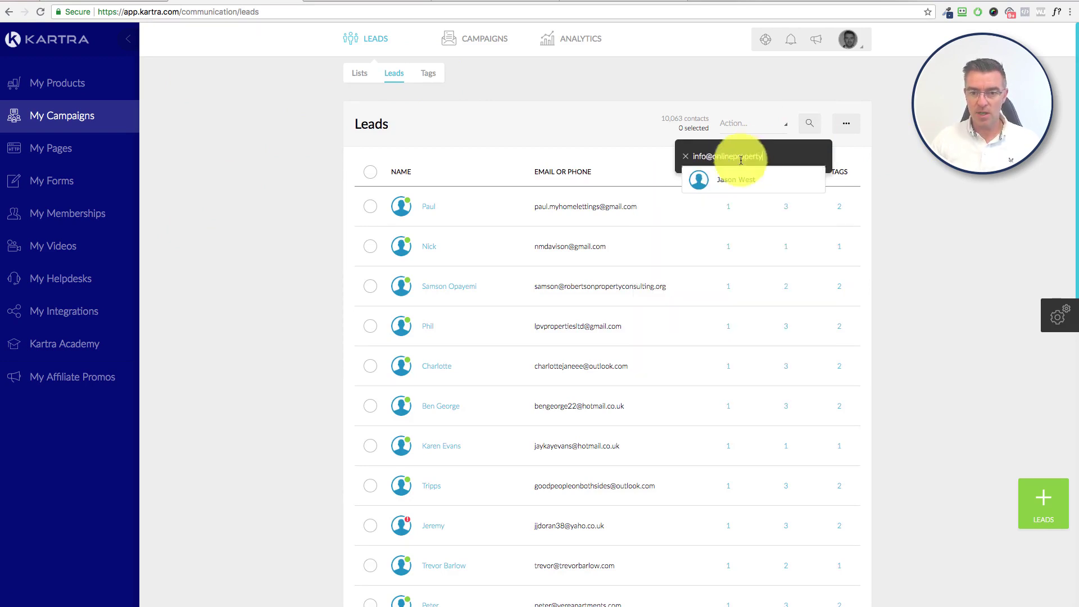
pyautogui.click(728, 180)
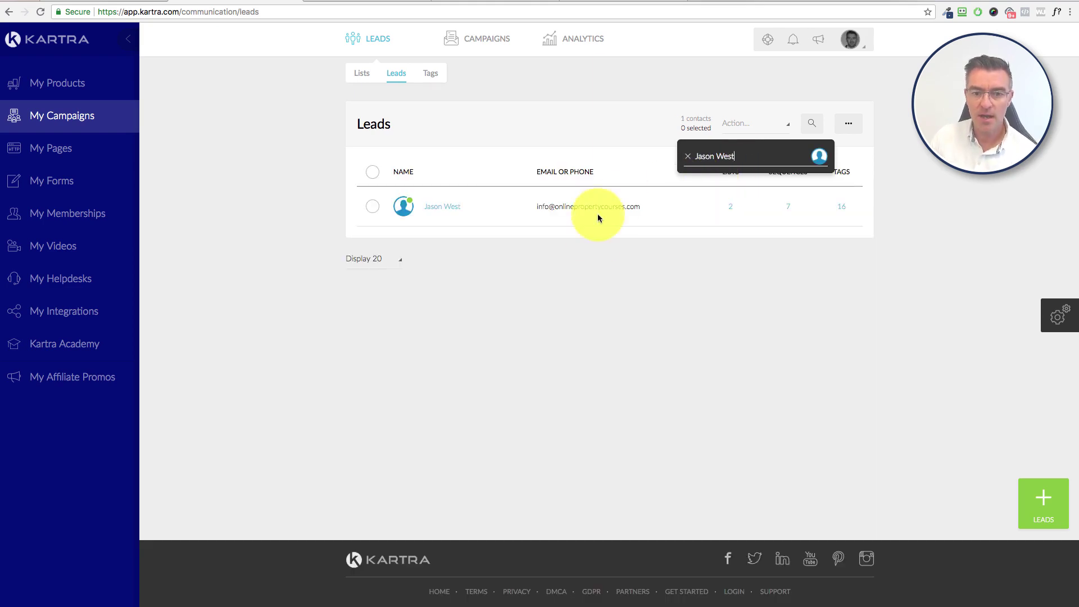
# Step: Open the test lead's profile, check the feedback stored in its Reason field, then close it
pyautogui.click(444, 209)
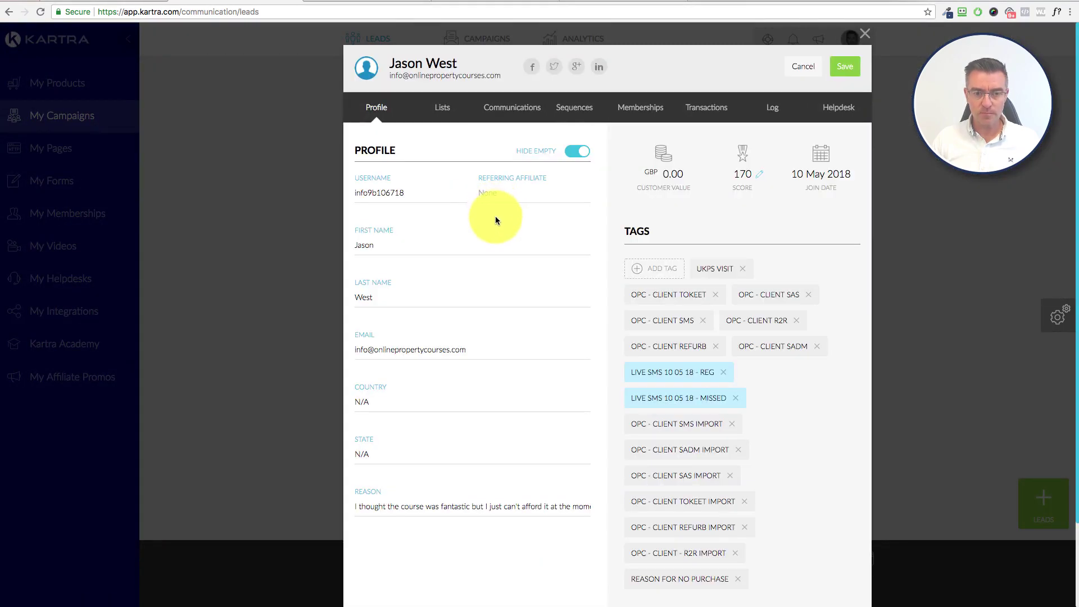
pyautogui.scroll(-4, 497, 219)
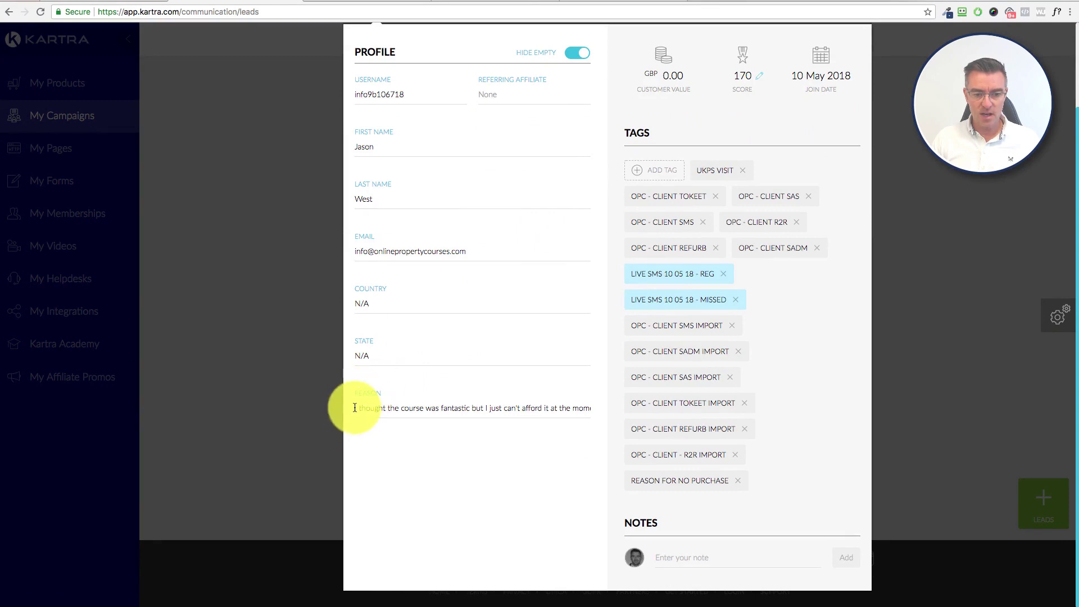
pyautogui.moveTo(354, 408); pyautogui.dragTo(590, 407)
pyautogui.click(559, 441)
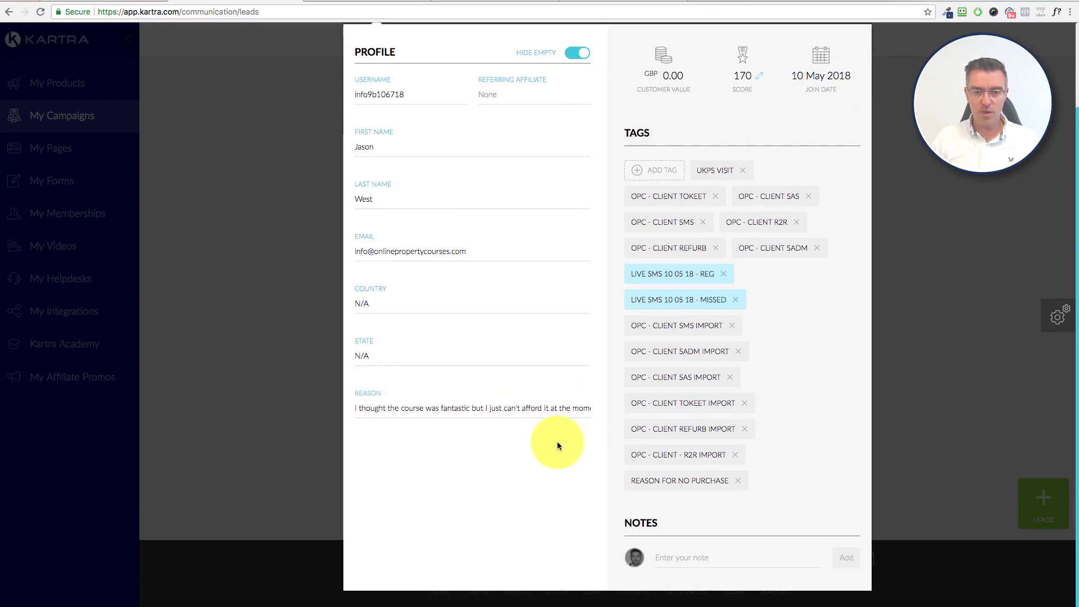
pyautogui.scroll(2, 559, 401)
pyautogui.scroll(-2, 510, 417)
pyautogui.scroll(2, 508, 414)
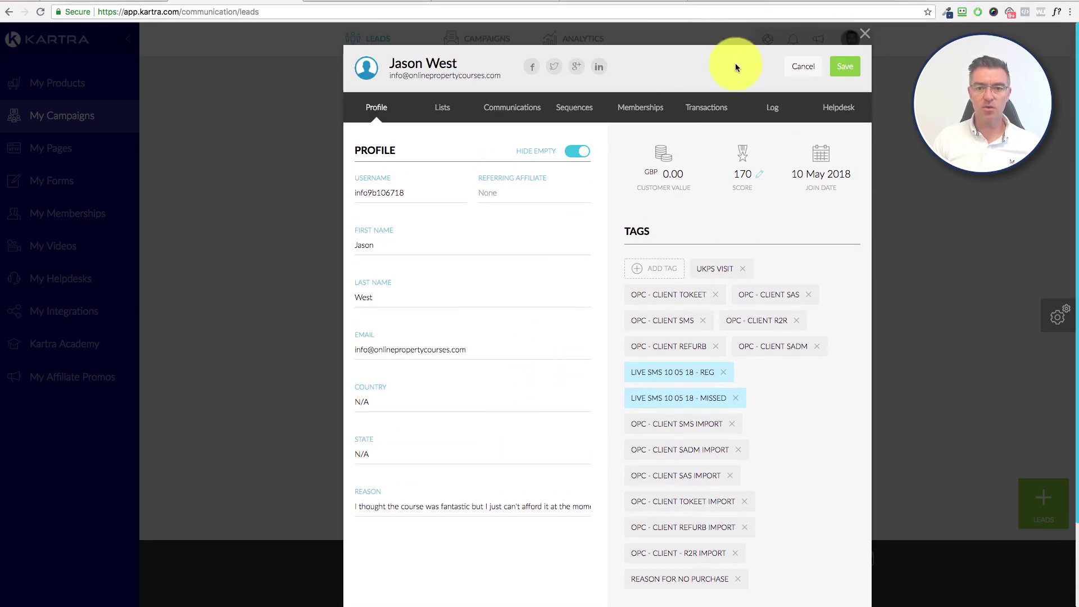
pyautogui.click(907, 66)
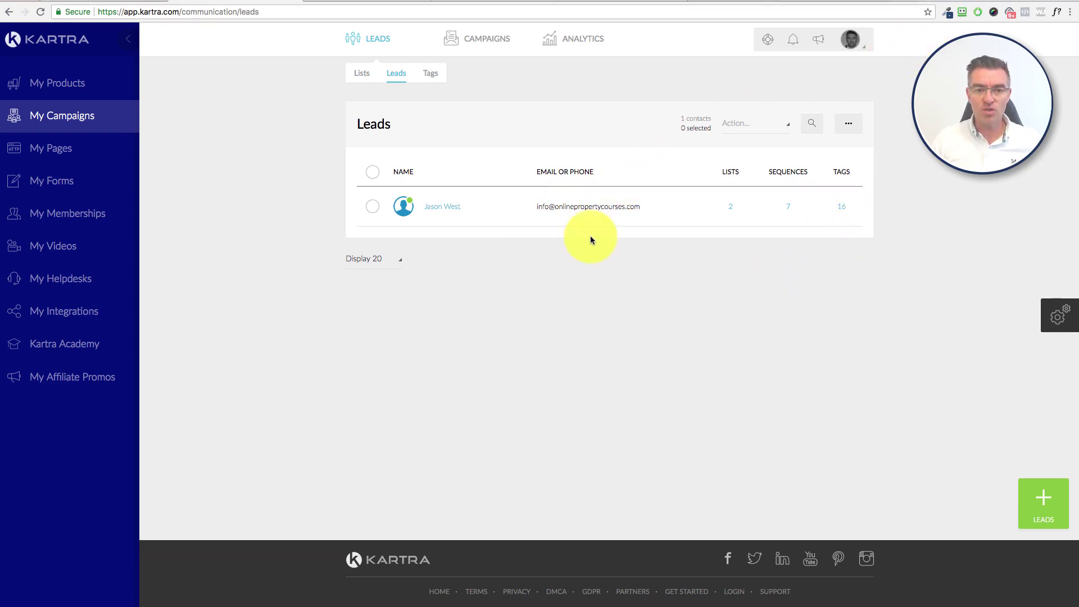
# Step: List the two leads tagged REASON FOR NO PURCHASE, then switch to the Zapier dashboard
pyautogui.click(434, 77)
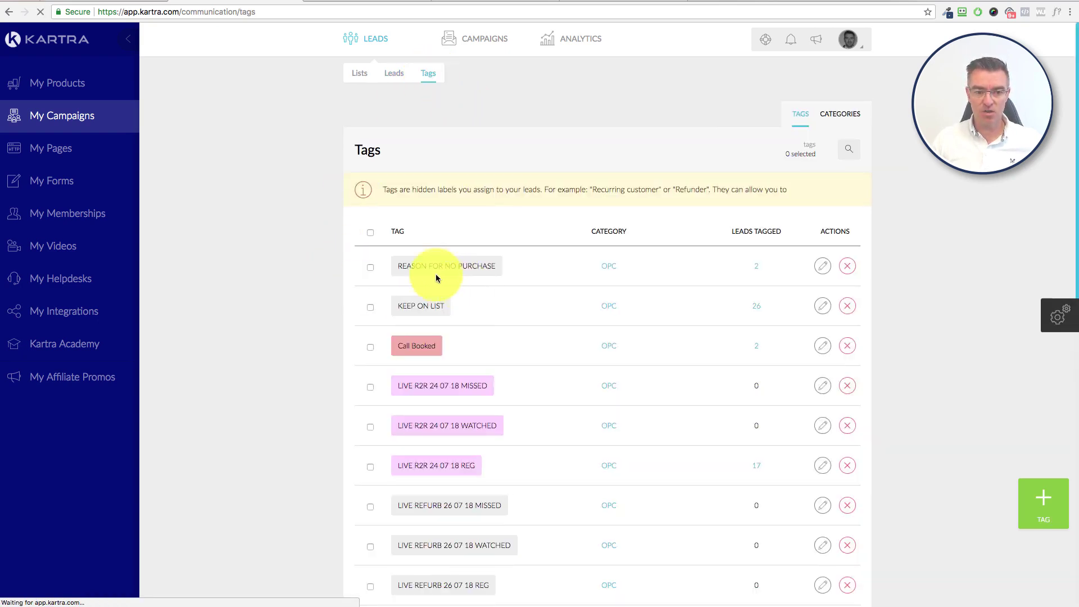
pyautogui.click(757, 266)
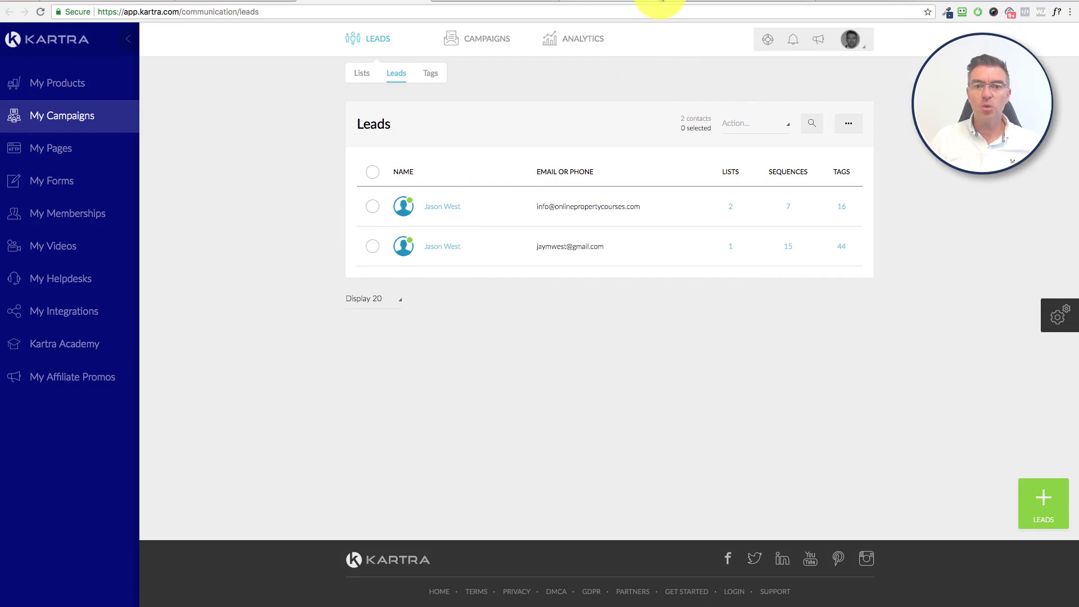
pyautogui.click(649, 5)
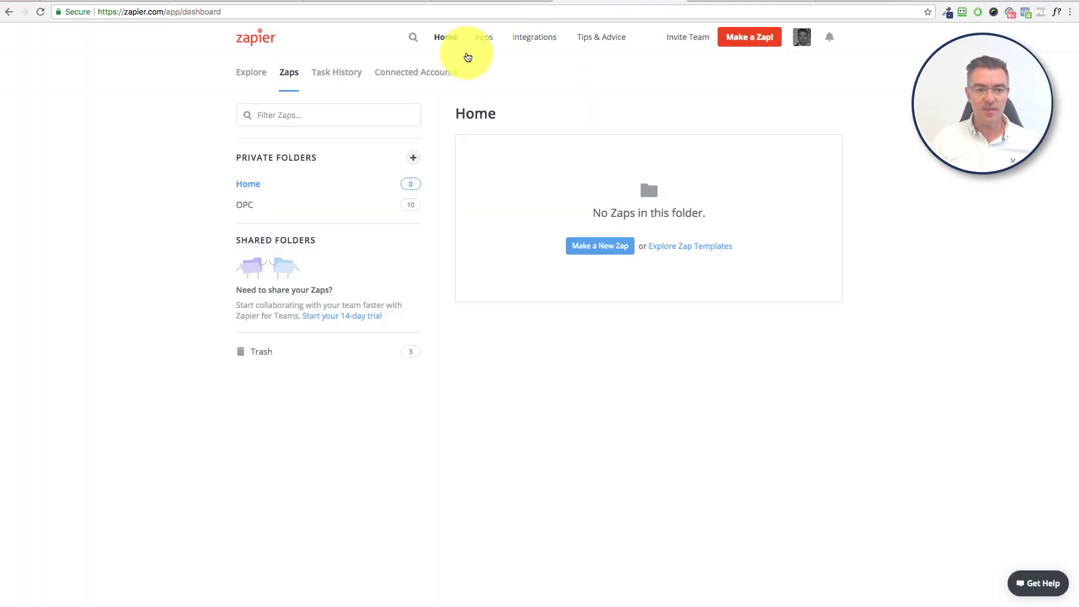
# Step: Open the OPC folder and inspect the SMS Webinar Deal Sale Zap's trigger event choices
pyautogui.click(260, 205)
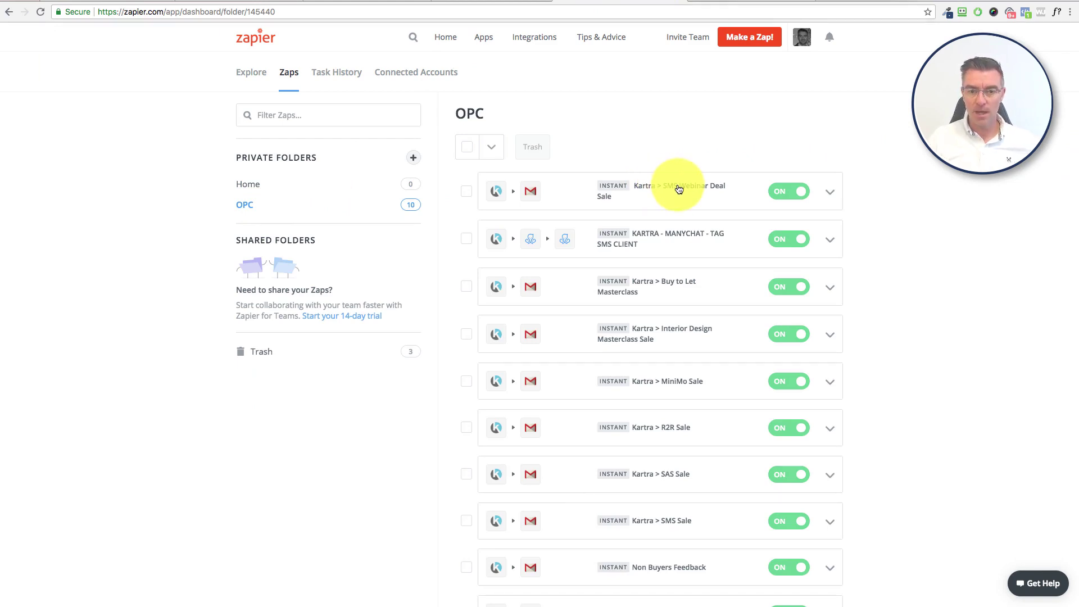
pyautogui.click(680, 189)
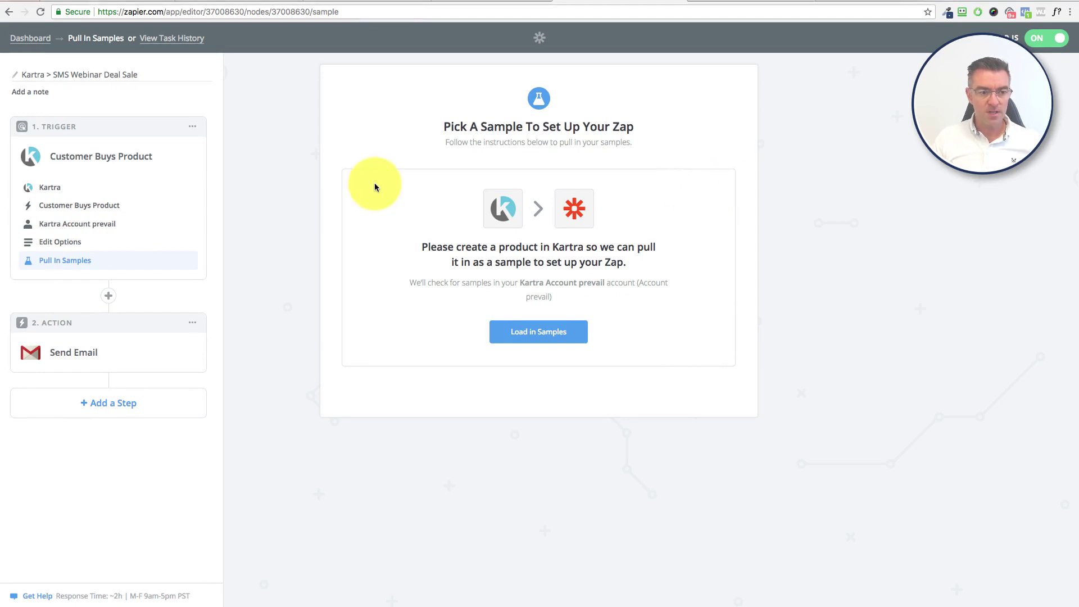
pyautogui.click(73, 206)
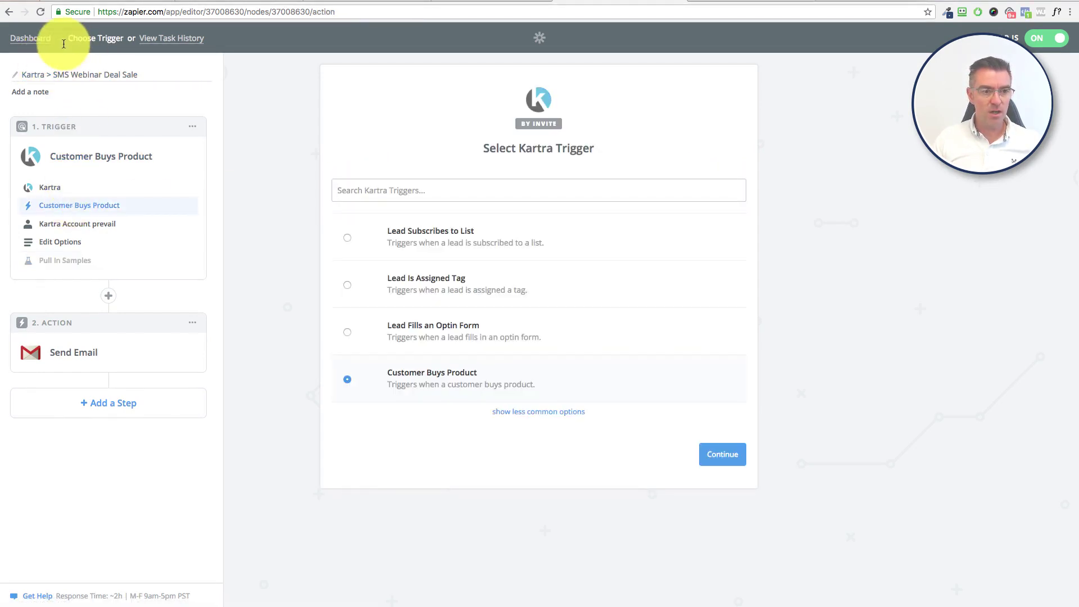
# Step: Go back to the Zaps list and open the Non Buyers Feedback Zap
pyautogui.click(35, 42)
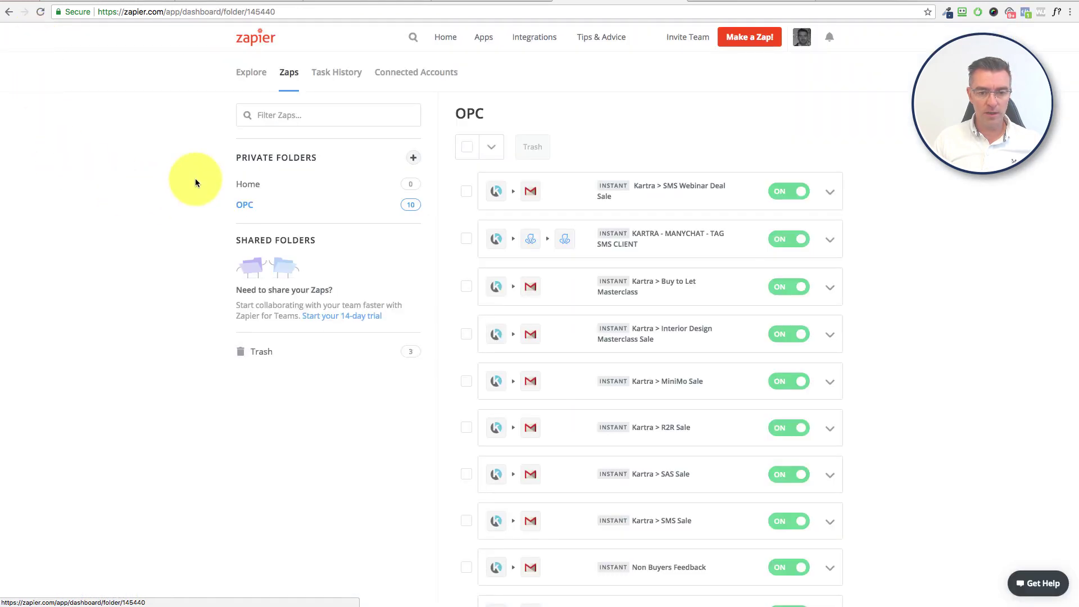
pyautogui.scroll(-5, 702, 326)
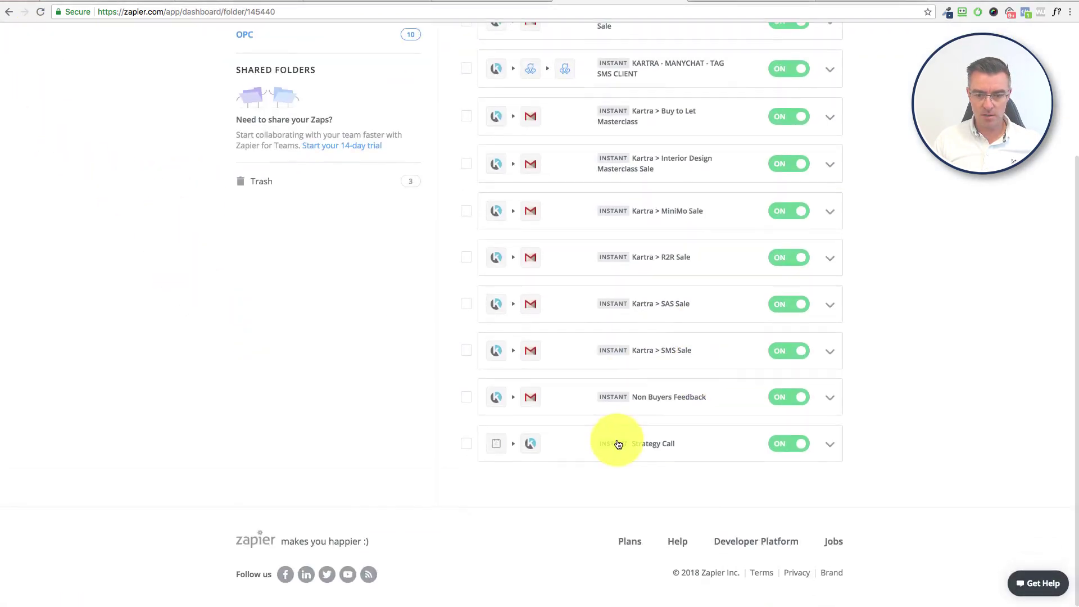
pyautogui.click(652, 399)
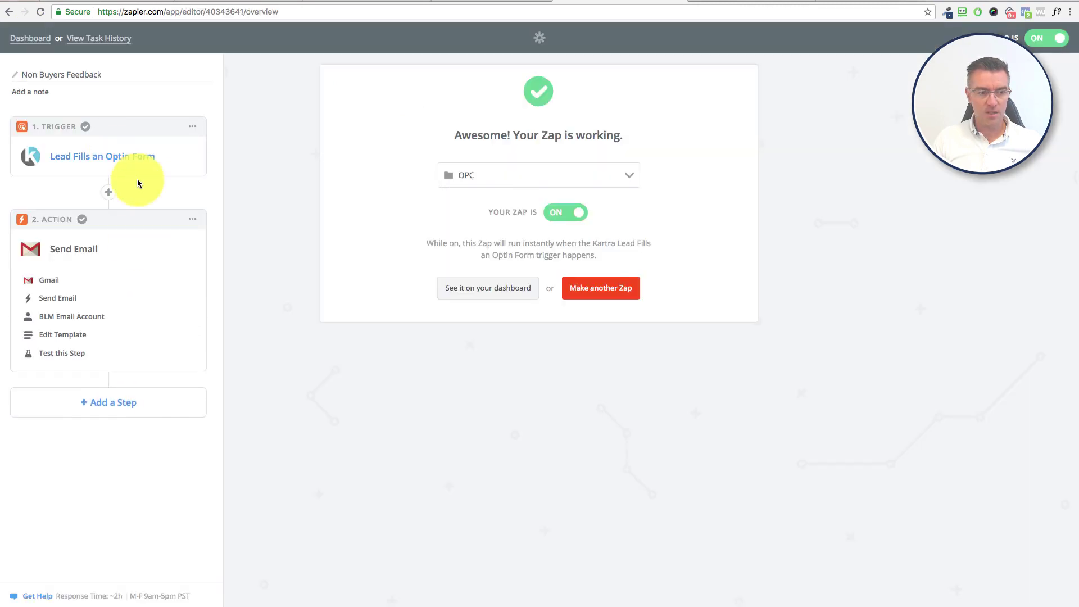
pyautogui.click(70, 158)
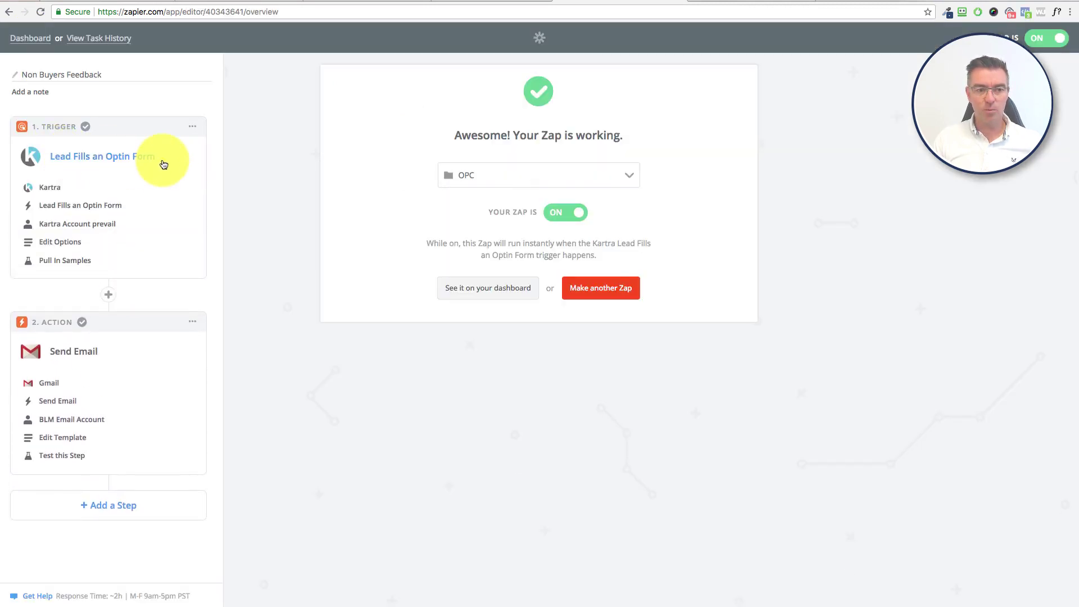
pyautogui.click(52, 189)
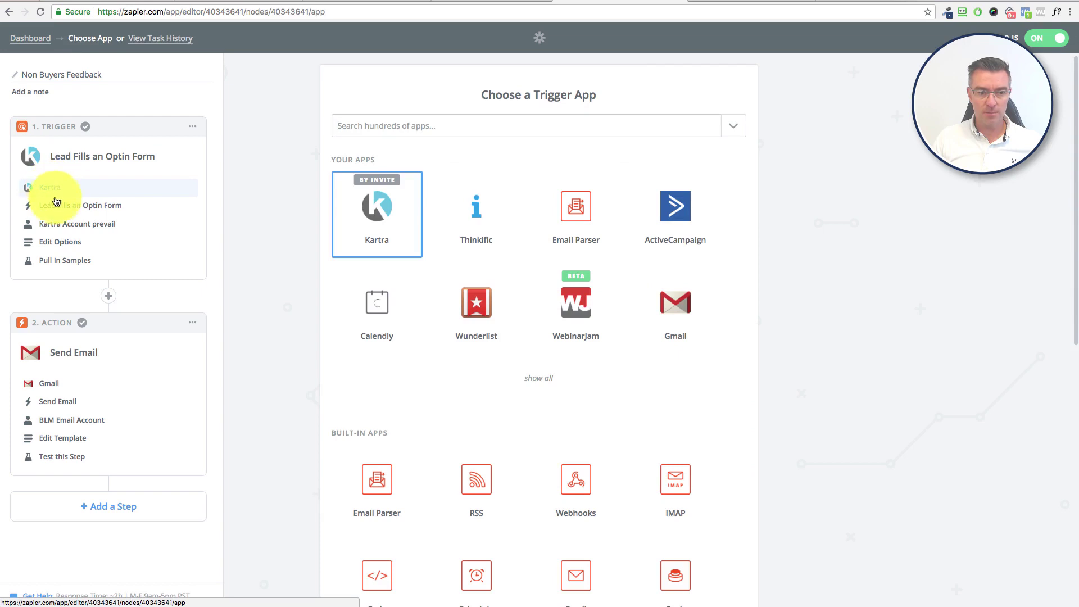
pyautogui.click(60, 209)
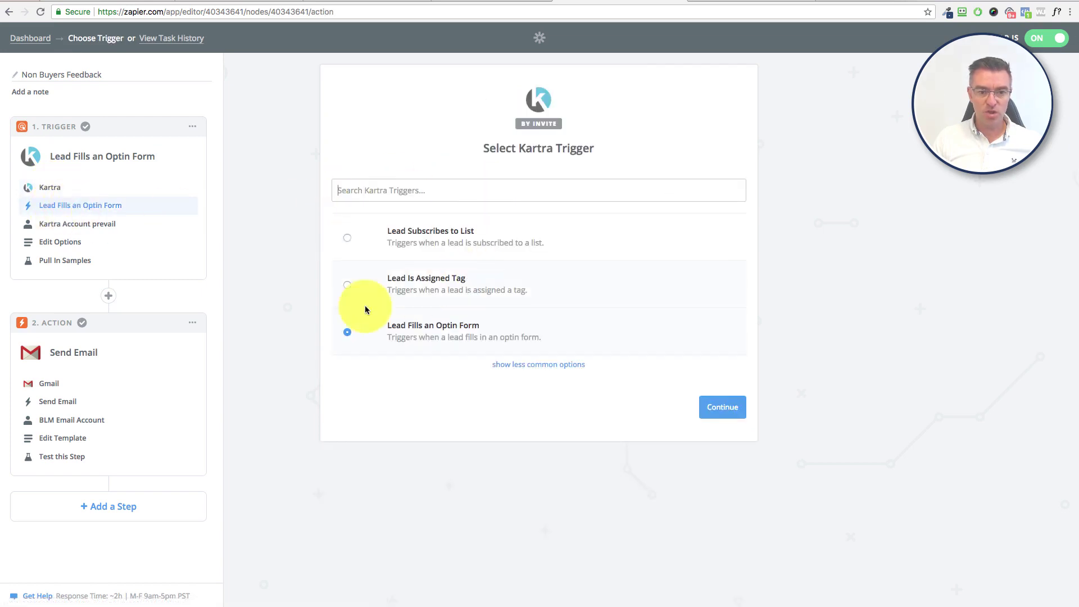
pyautogui.click(48, 232)
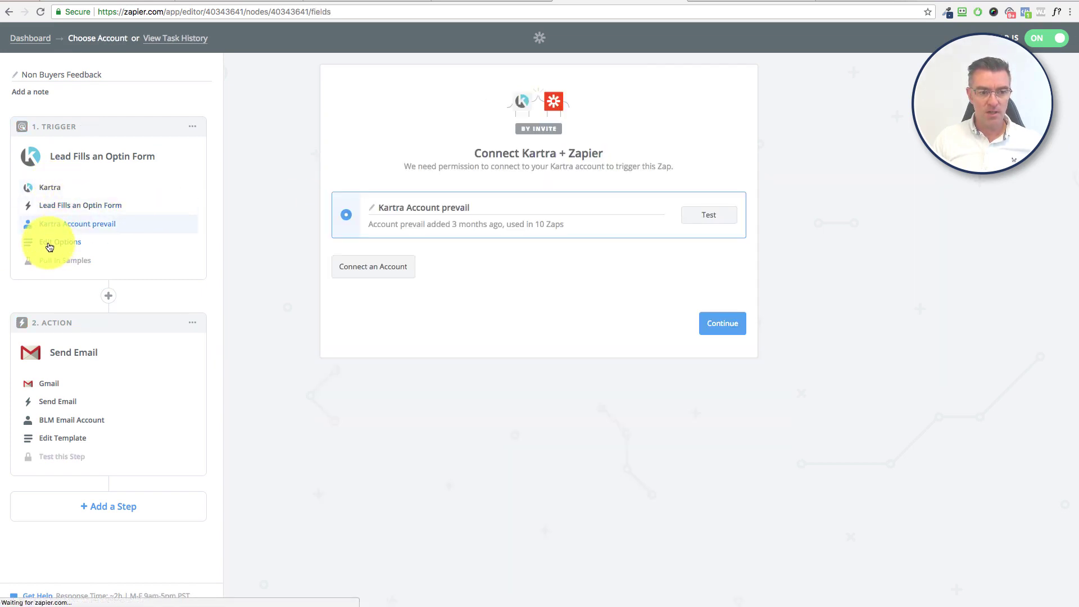
pyautogui.click(48, 243)
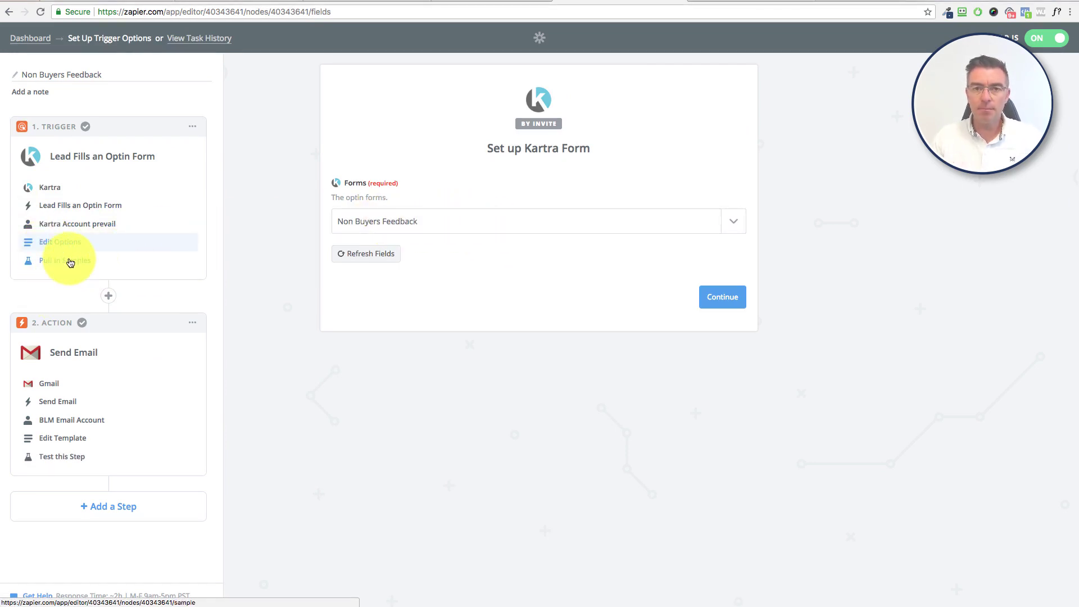
pyautogui.click(49, 383)
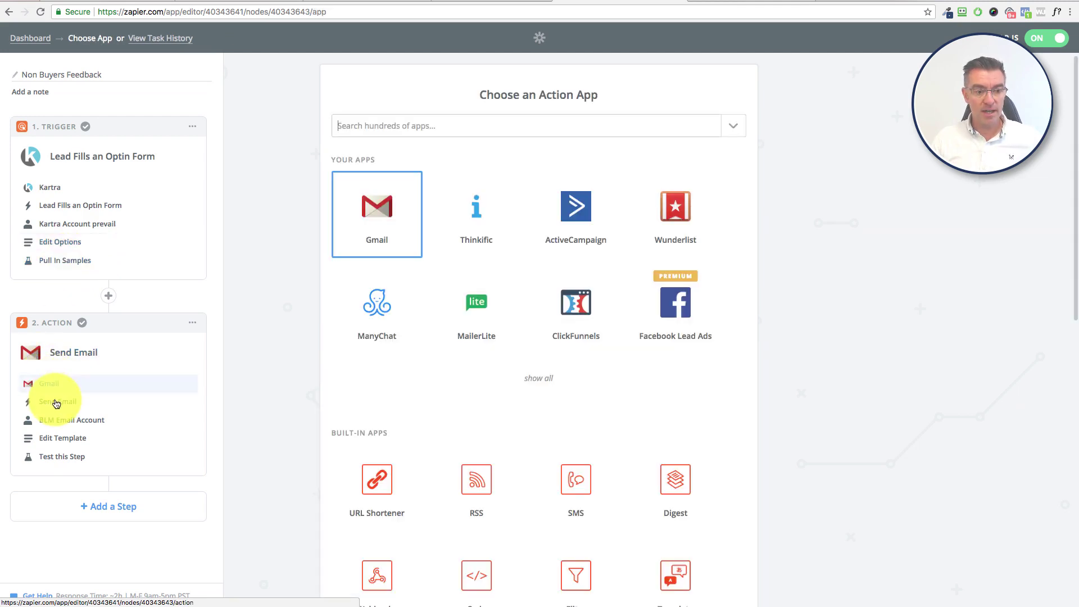
pyautogui.click(55, 403)
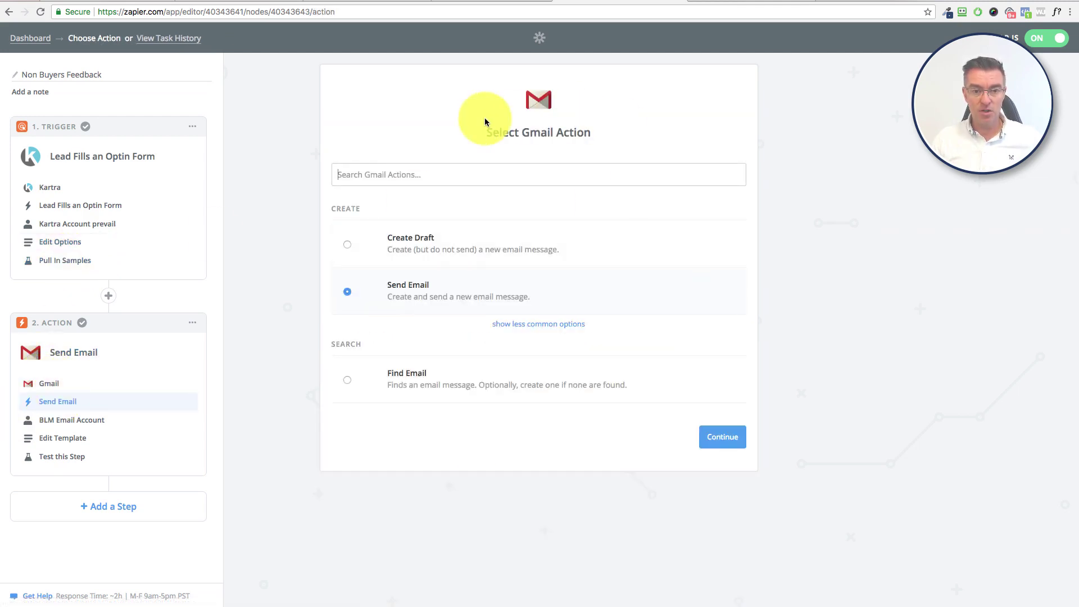
pyautogui.click(50, 420)
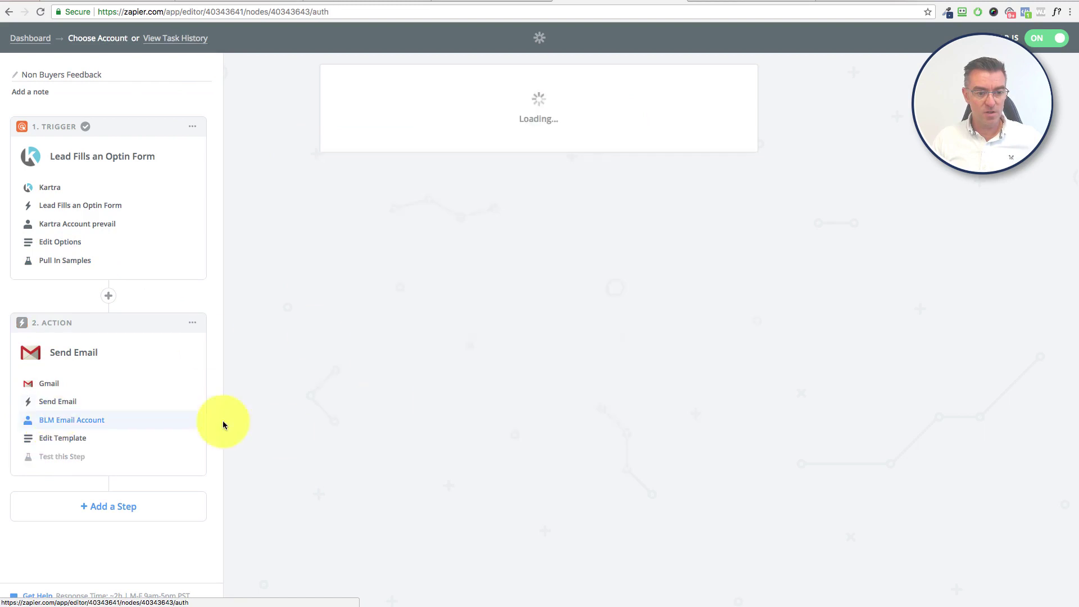
pyautogui.click(72, 438)
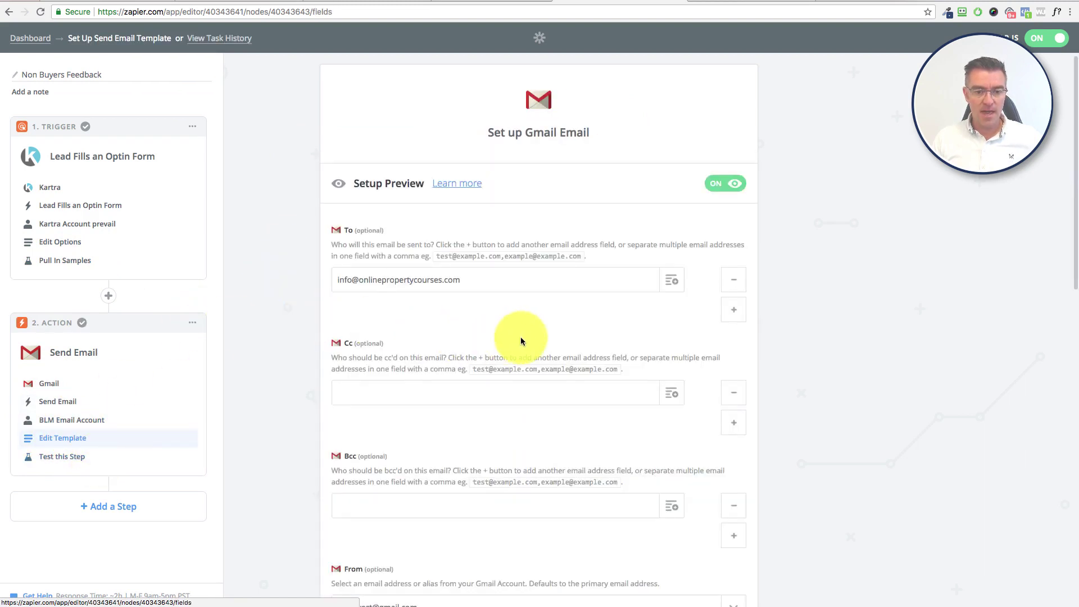
pyautogui.scroll(-7, 513, 337)
pyautogui.scroll(-5, 520, 343)
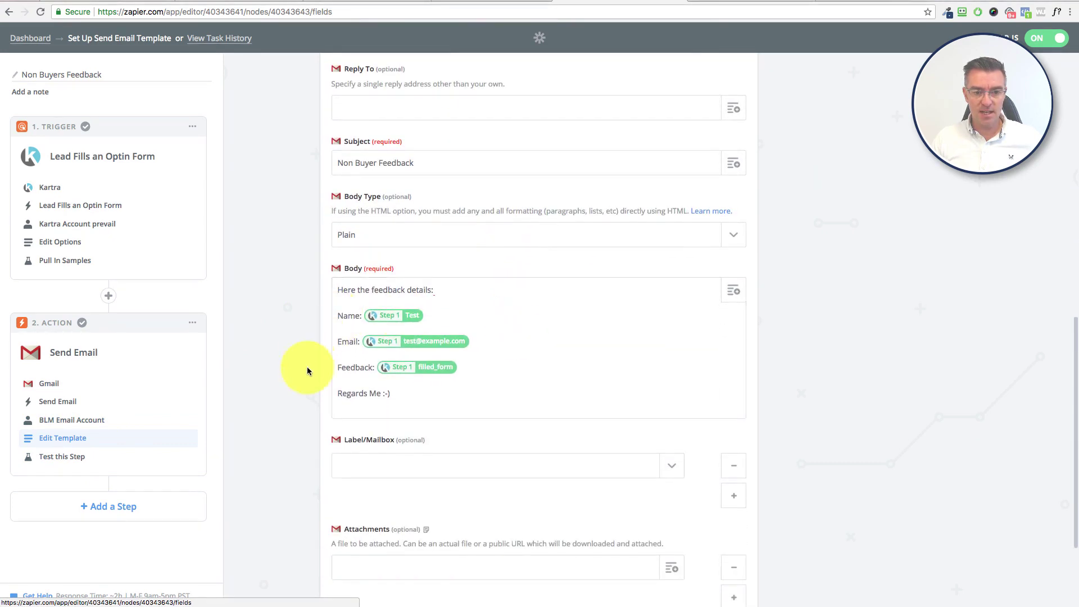
pyautogui.scroll(-3, 529, 345)
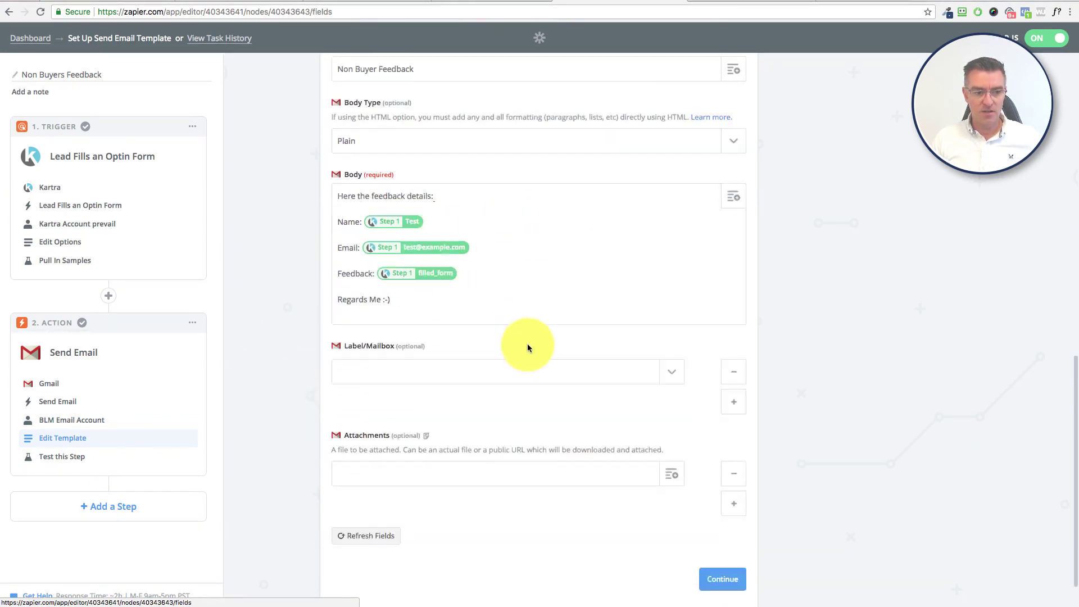
pyautogui.scroll(15, 526, 346)
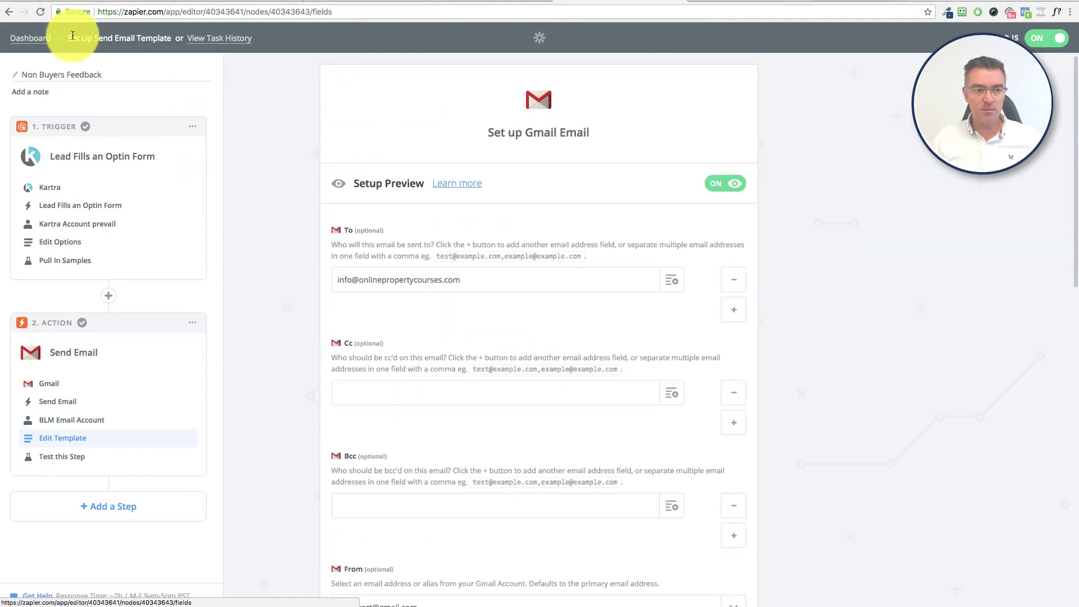
pyautogui.click(31, 37)
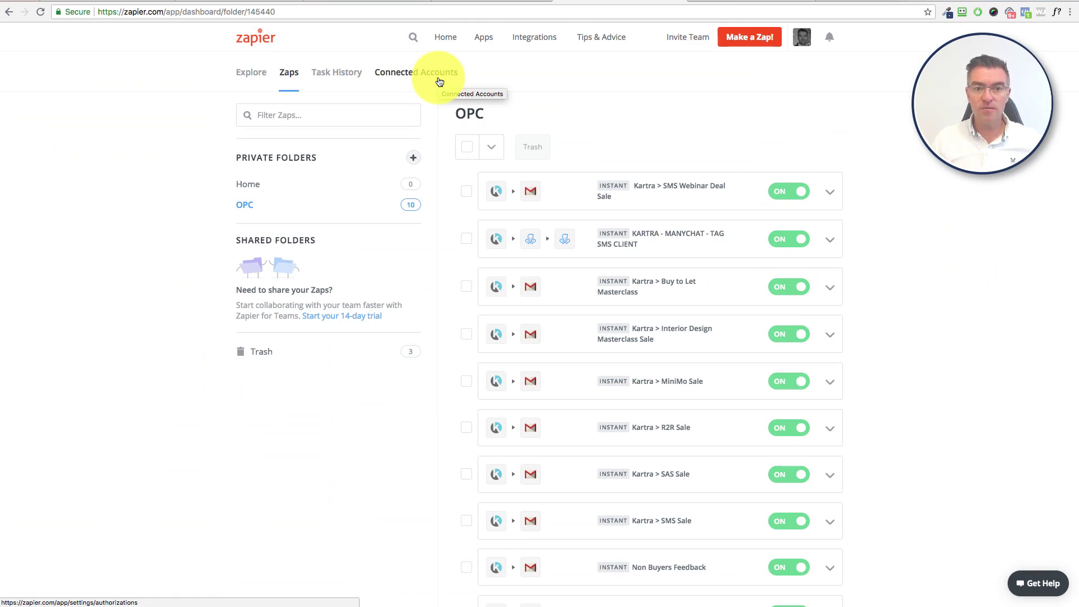
# Step: Return to Kartra's Pages library showing the Non Buying Feedback and Thank You pages
pyautogui.click(79, 1)
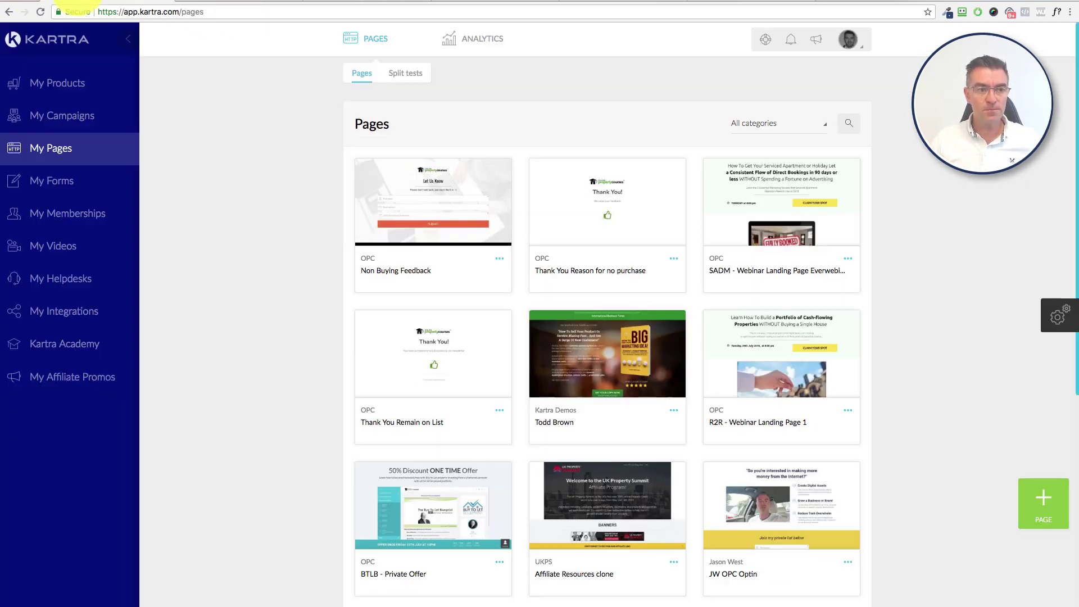